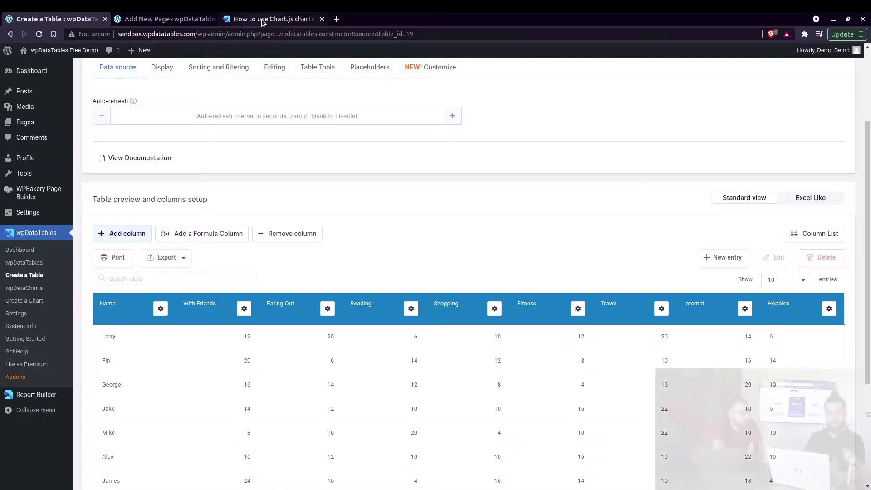
Open the 'How to use Chart.js charts' docs page and expand Information for developers.
click(261, 19)
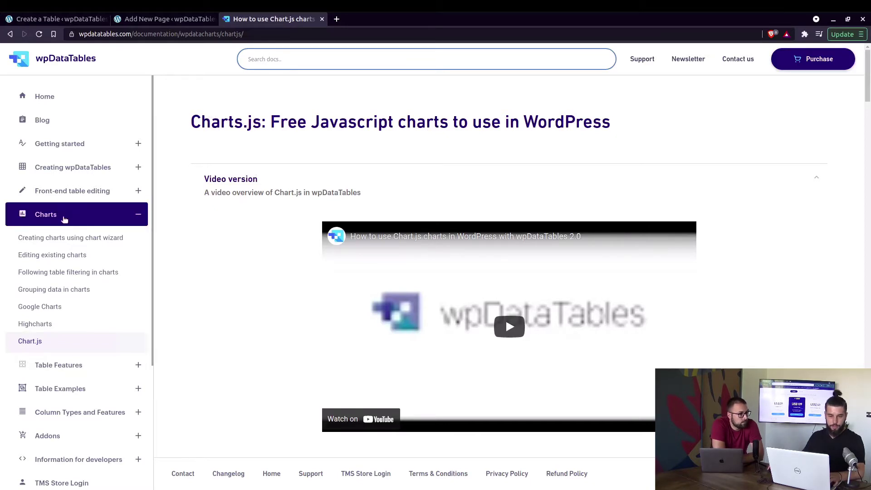
scroll(82, 292, down, 1)
scroll(81, 292, down, 5)
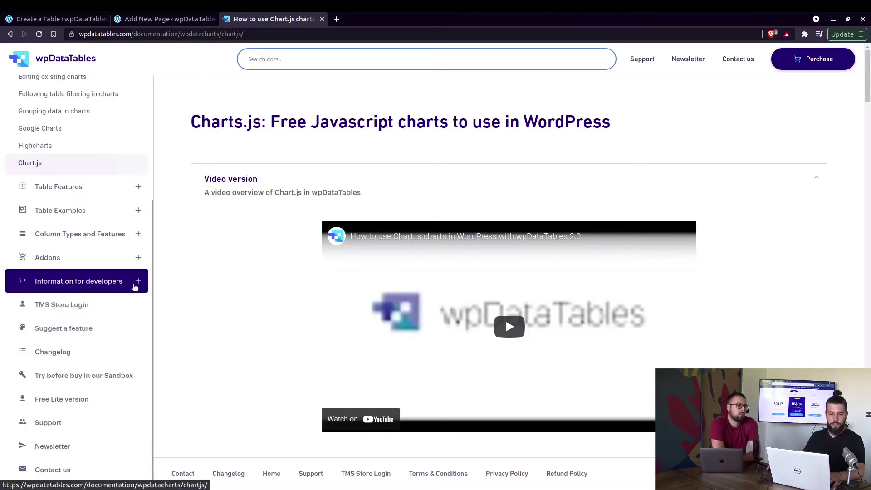
click(113, 285)
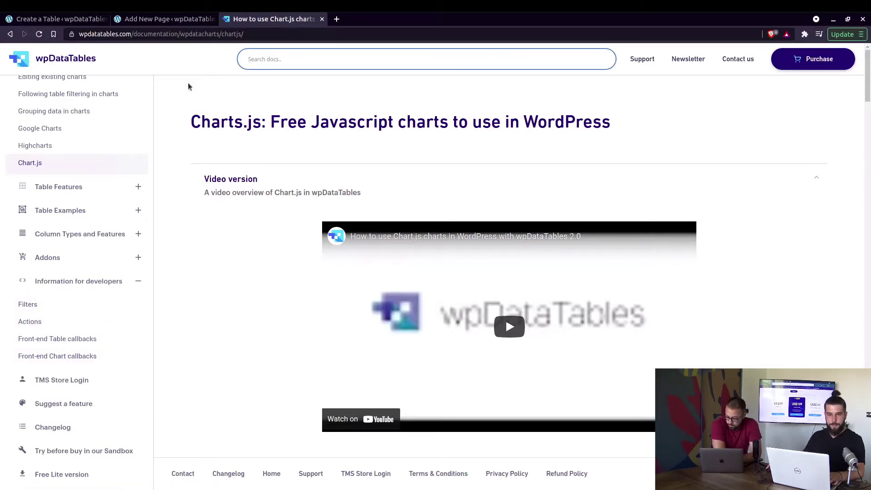
Open the Create a Chart wizard in a new browser tab.
click(58, 19)
scroll(277, 222, down, 3)
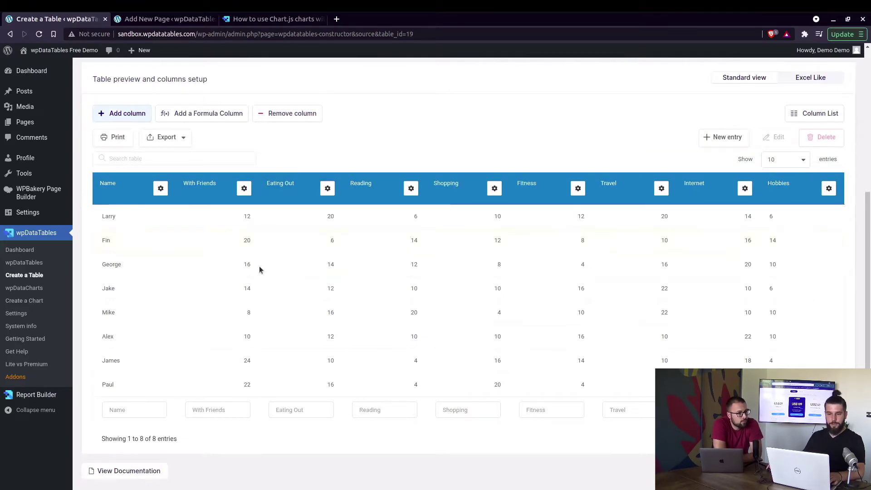
scroll(276, 263, up, 3)
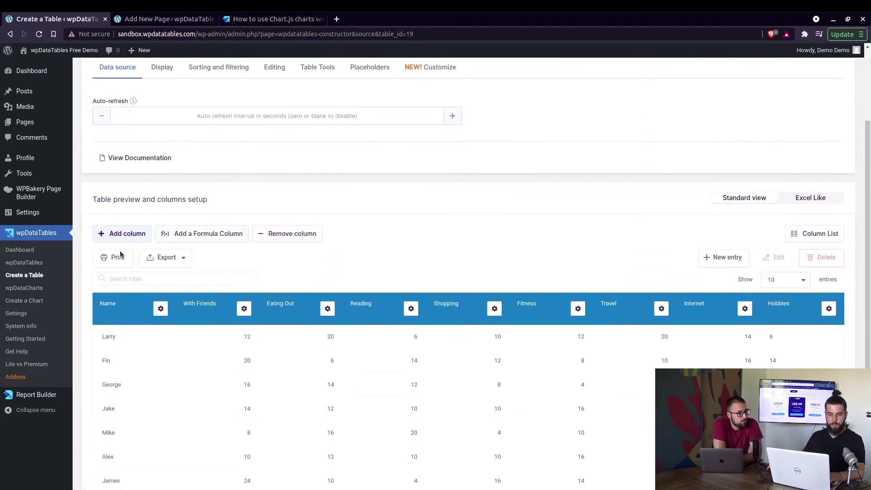
middle_click(27, 301)
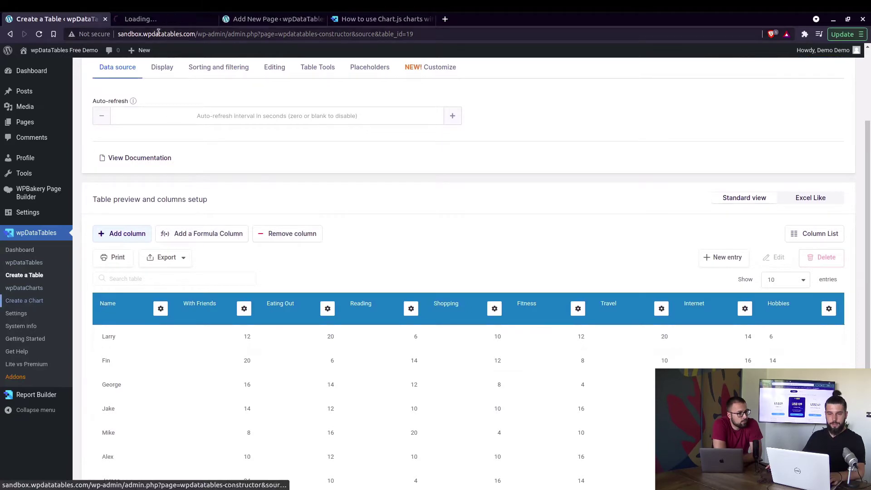
click(163, 19)
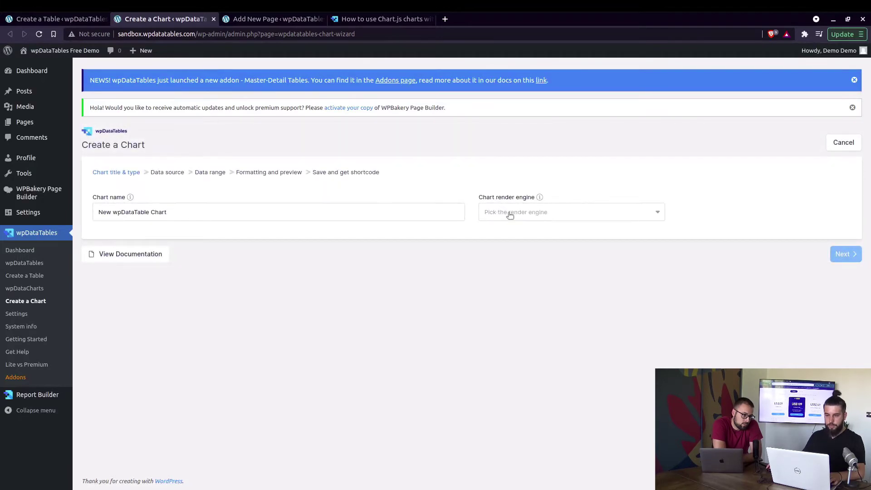
Choose the Chart.js render engine and Radar chart type, and name the chart 'Chart 1'.
click(510, 215)
click(511, 266)
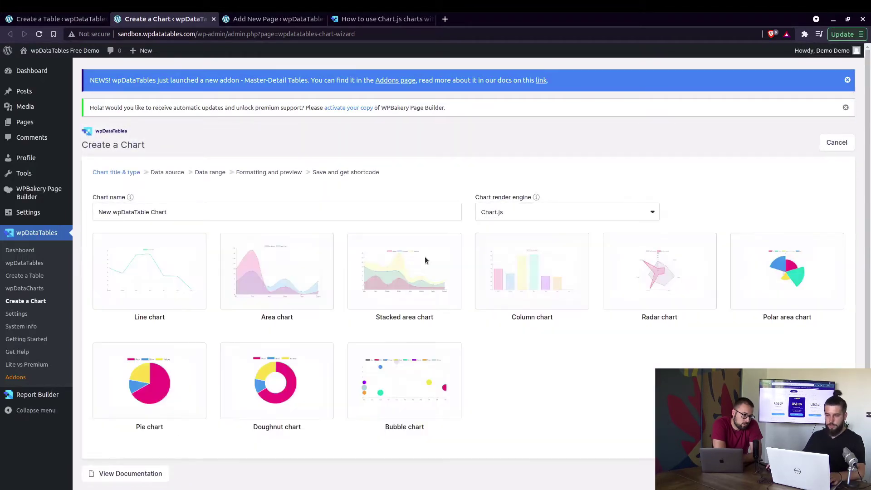
click(670, 291)
key(ctrl+a)
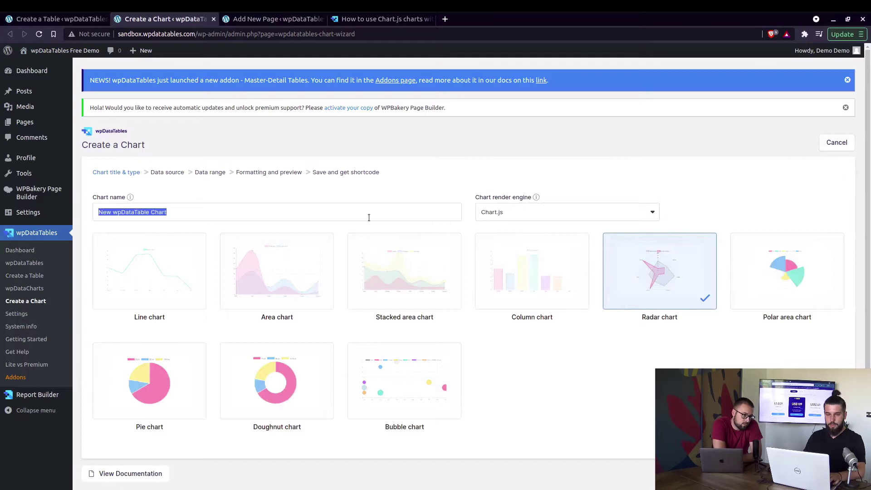
text(Chart 1)
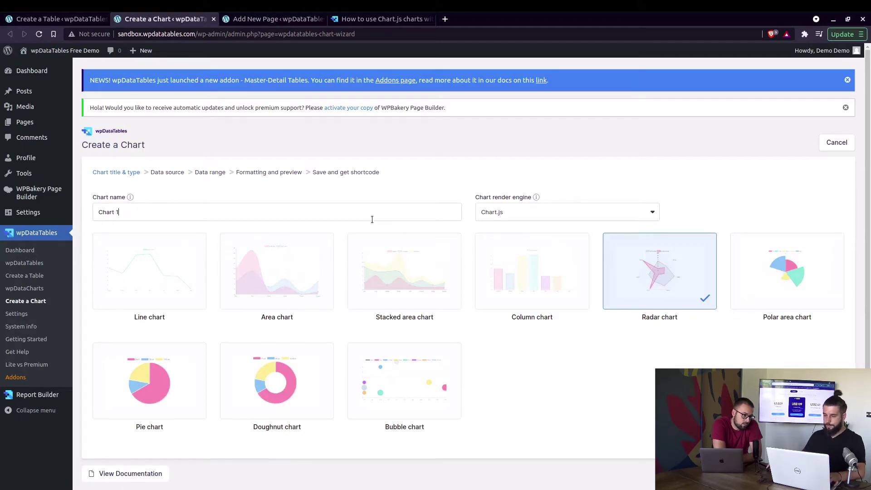
Use 'Time Spent in Holiday Season (id: 19)' as the chart's data source.
click(843, 473)
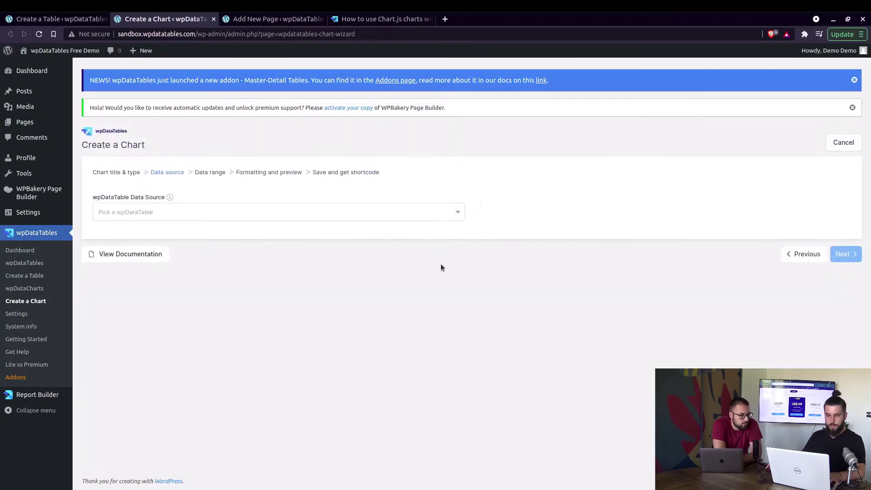
click(428, 213)
scroll(309, 299, down, 3)
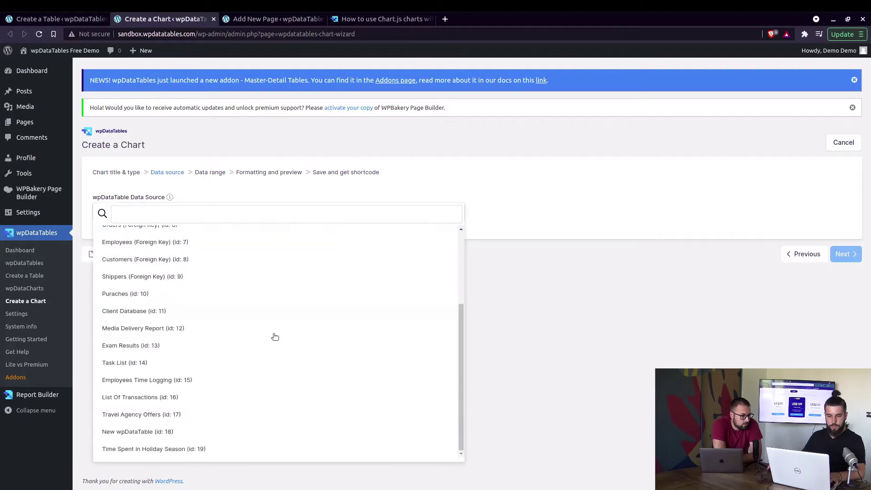
click(181, 448)
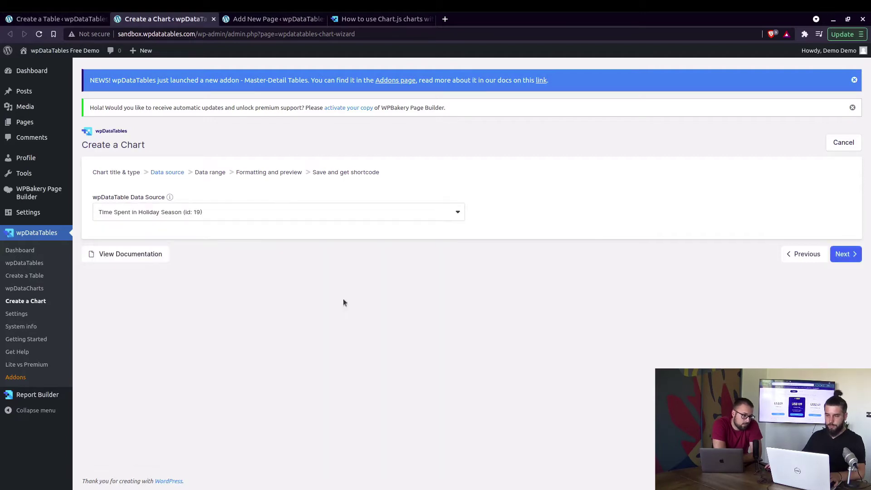
click(844, 254)
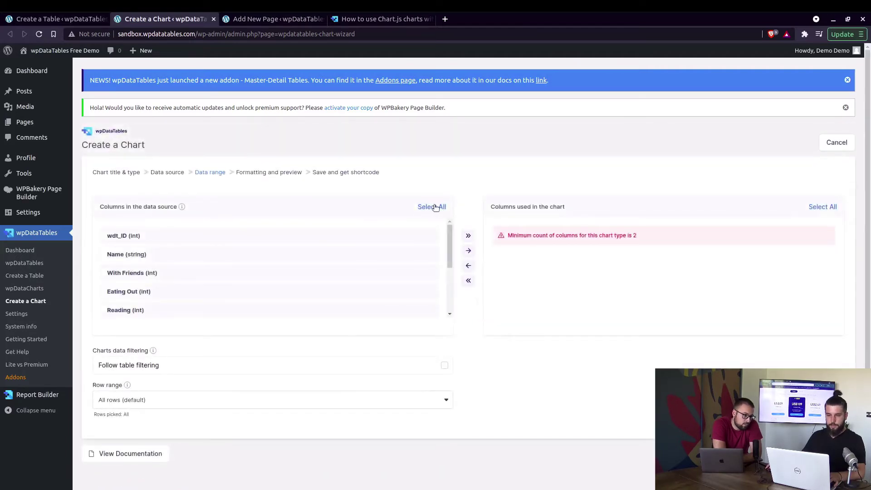
Add all table columns to the chart, then remove wdt_ID.
click(468, 235)
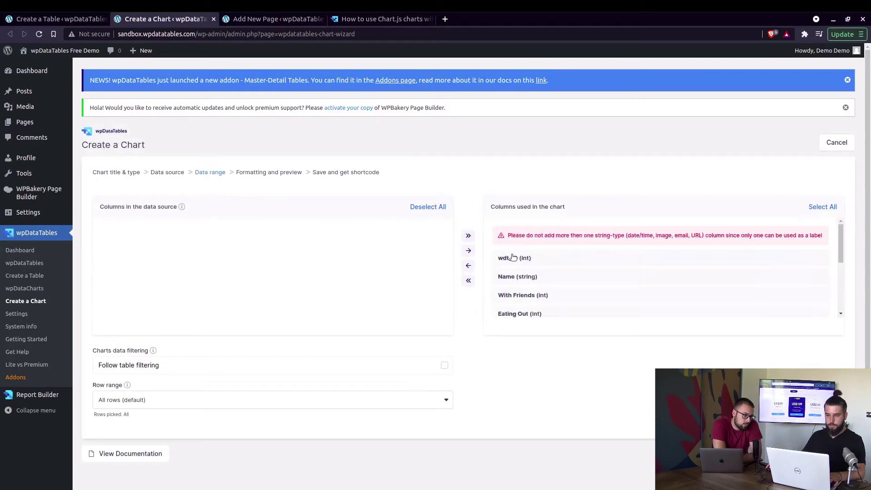
click(468, 265)
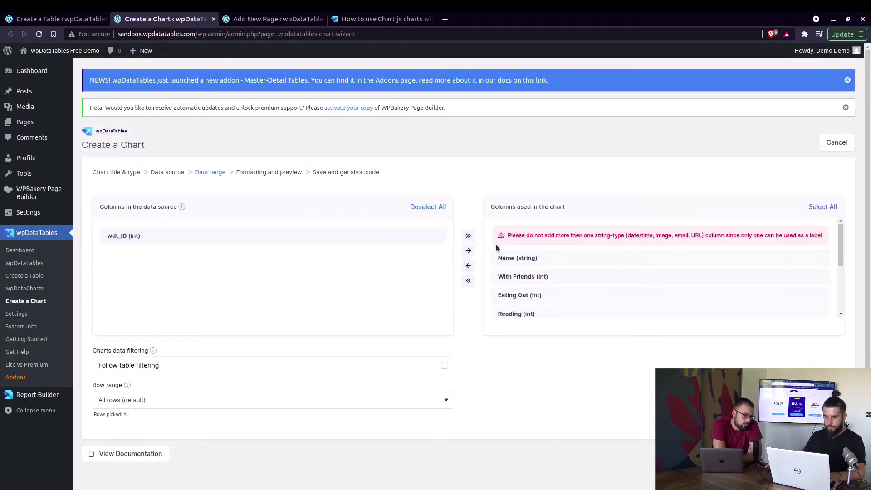
scroll(581, 273, down, 1)
scroll(580, 273, down, 1)
scroll(558, 268, up, 2)
scroll(558, 266, down, 2)
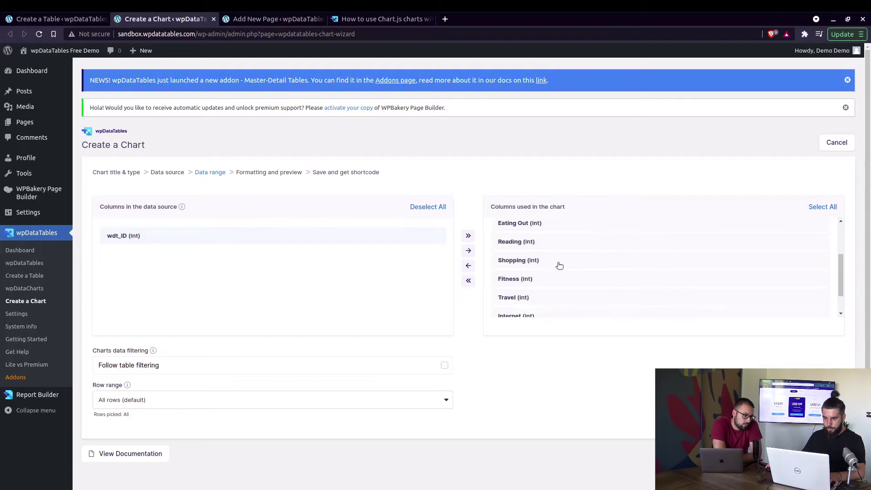
scroll(554, 264, up, 1)
scroll(558, 266, down, 3)
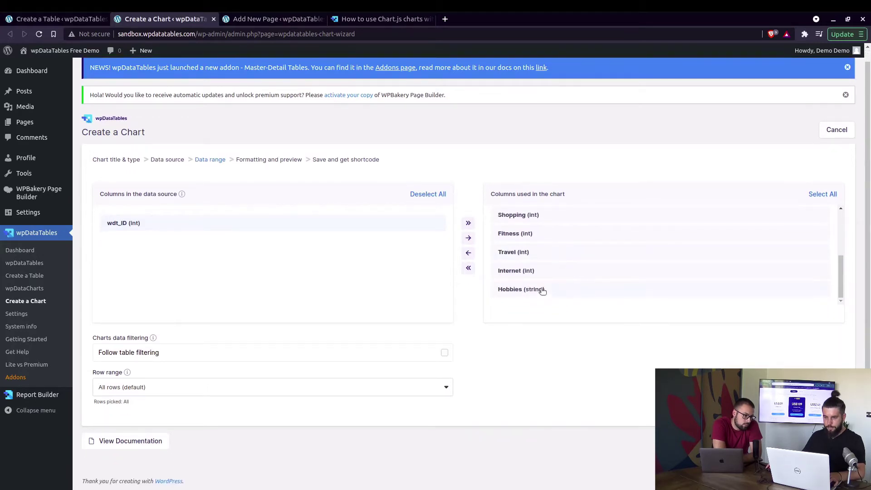
Exclude the Hobbies column and continue to the radar chart preview.
click(470, 255)
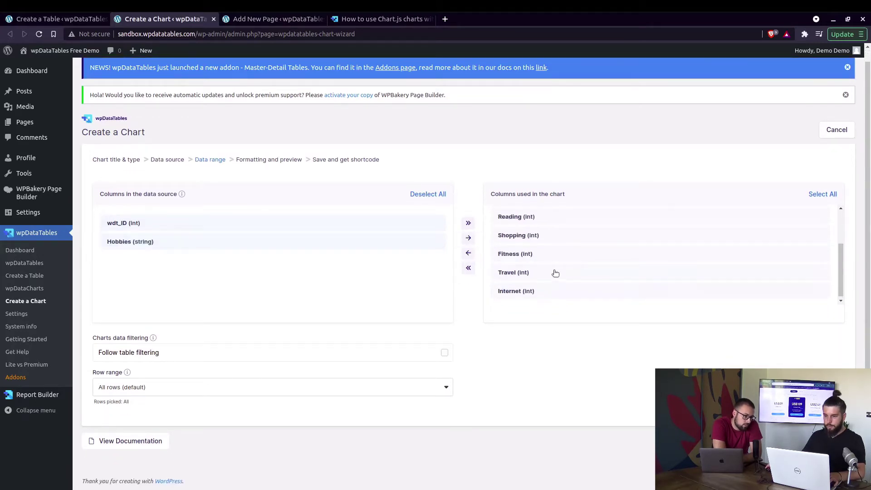
scroll(563, 258, up, 1)
scroll(551, 252, down, 3)
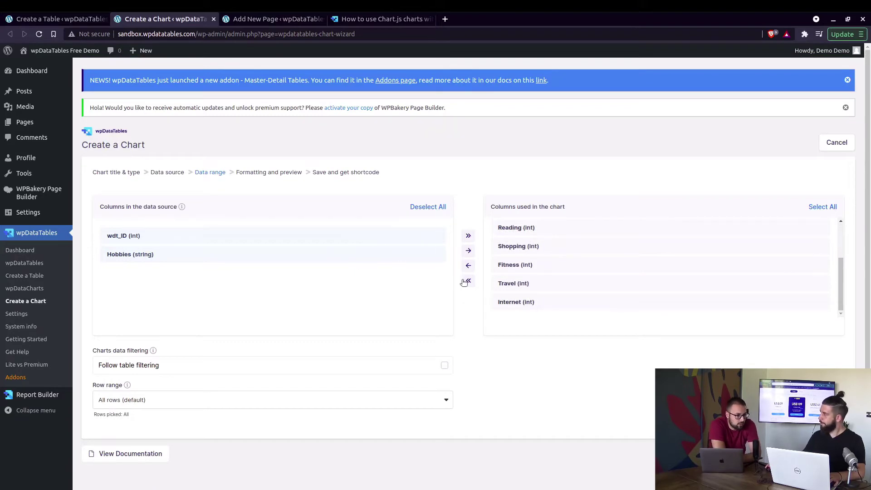
click(470, 252)
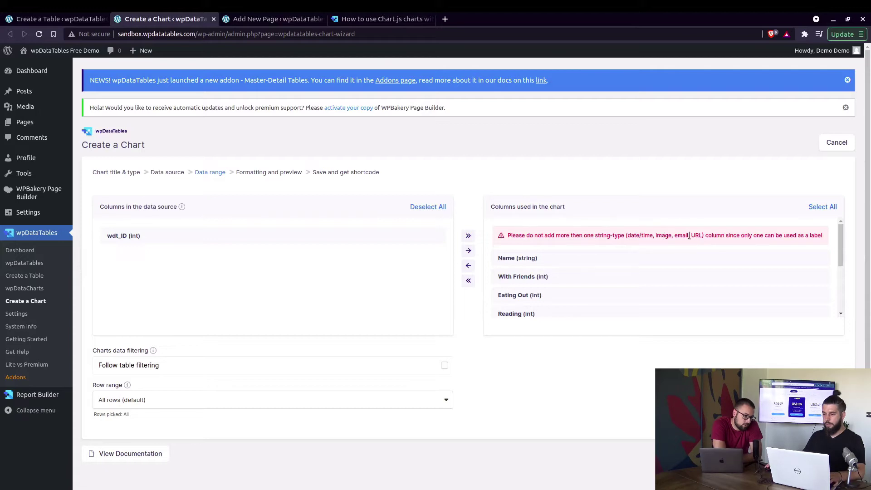
scroll(611, 261, down, 5)
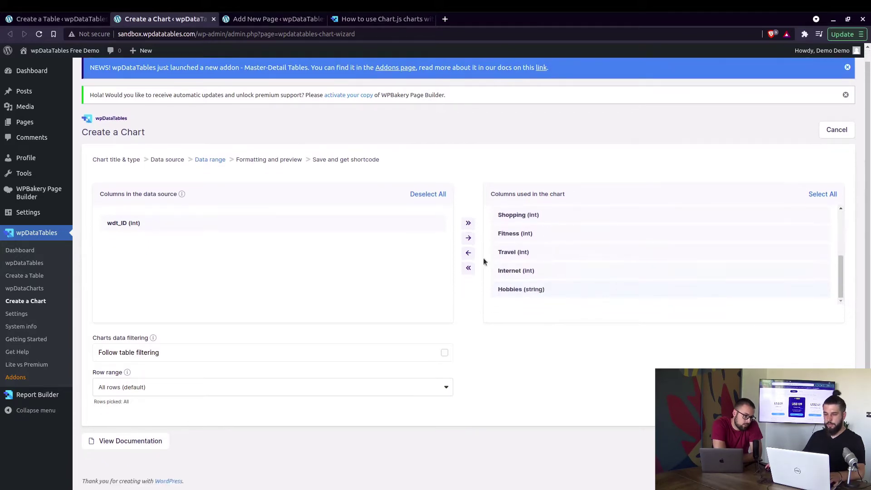
click(468, 253)
scroll(542, 229, up, 1)
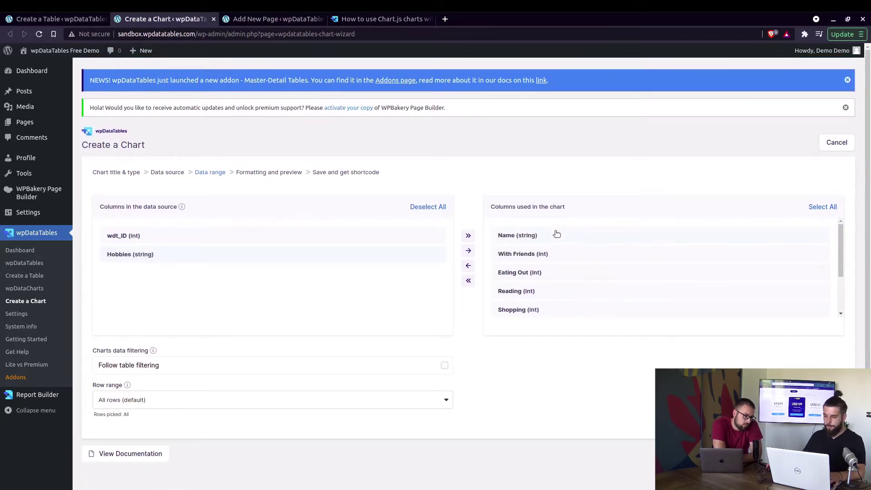
scroll(584, 278, down, 3)
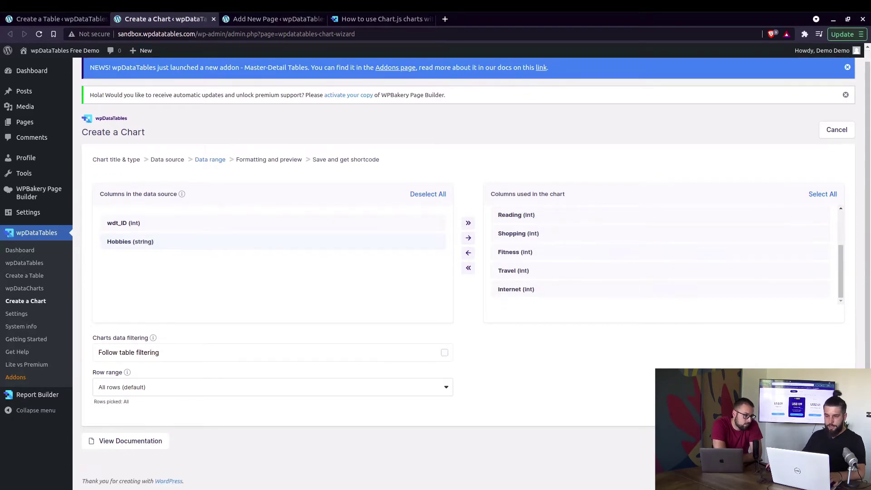
click(834, 441)
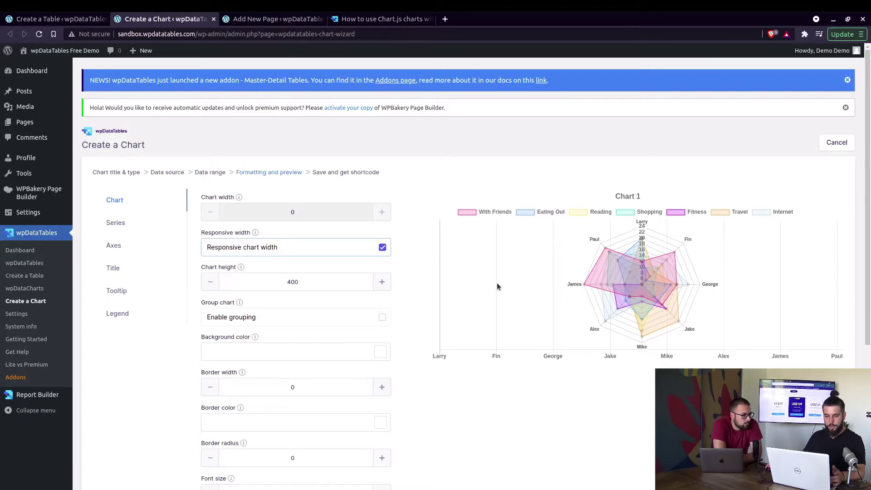
In the series settings, keep the With Friends colour at #63FFA1.
scroll(494, 284, down, 5)
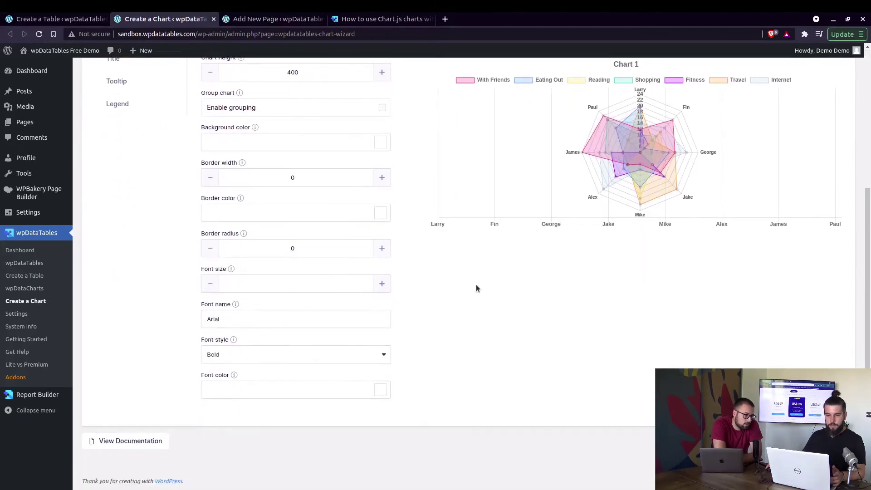
scroll(475, 285, up, 4)
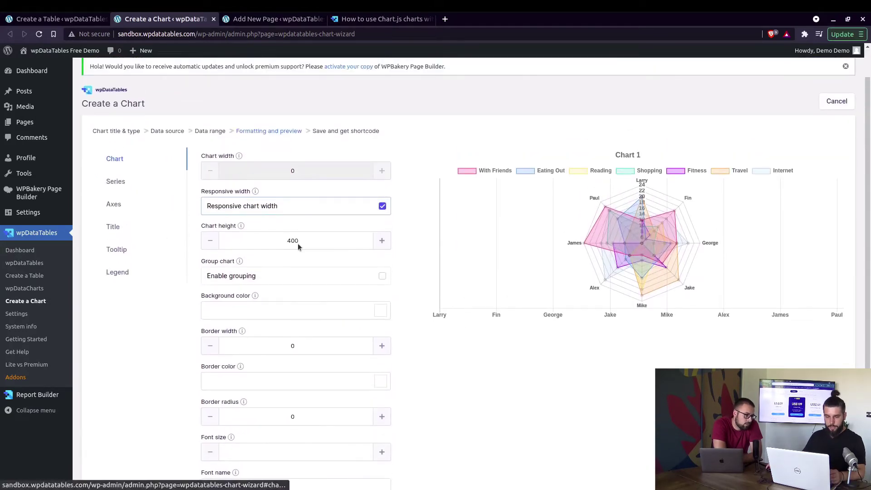
scroll(298, 246, down, 4)
scroll(143, 151, up, 2)
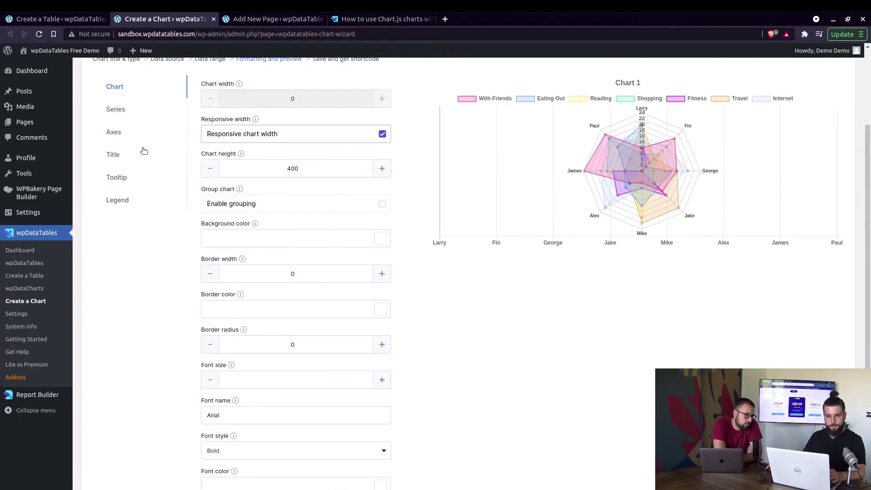
click(117, 111)
click(280, 172)
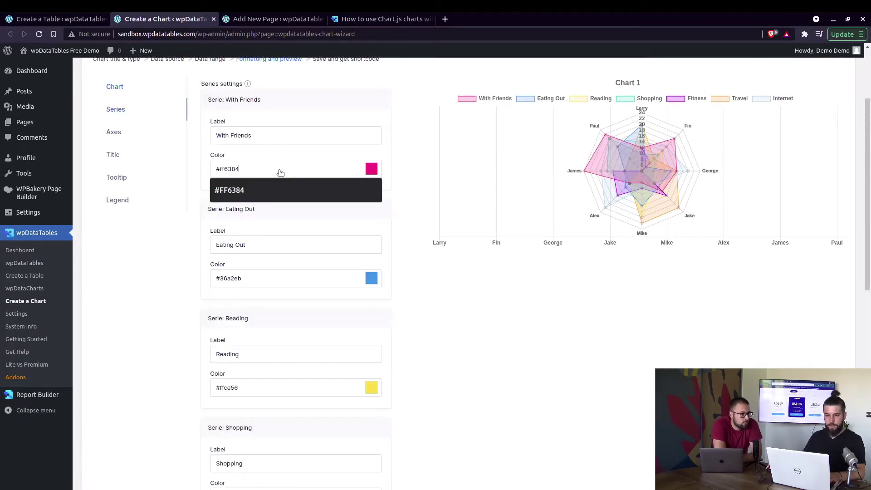
click(266, 172)
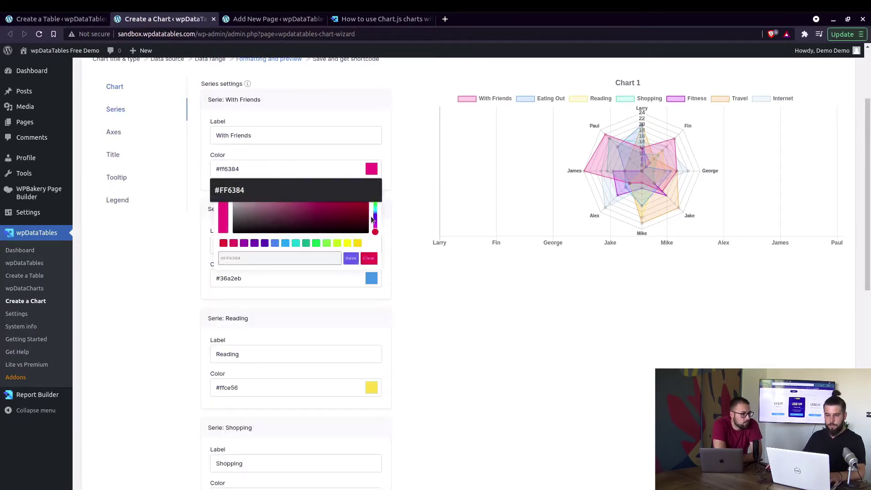
drag(372, 220, 375, 205)
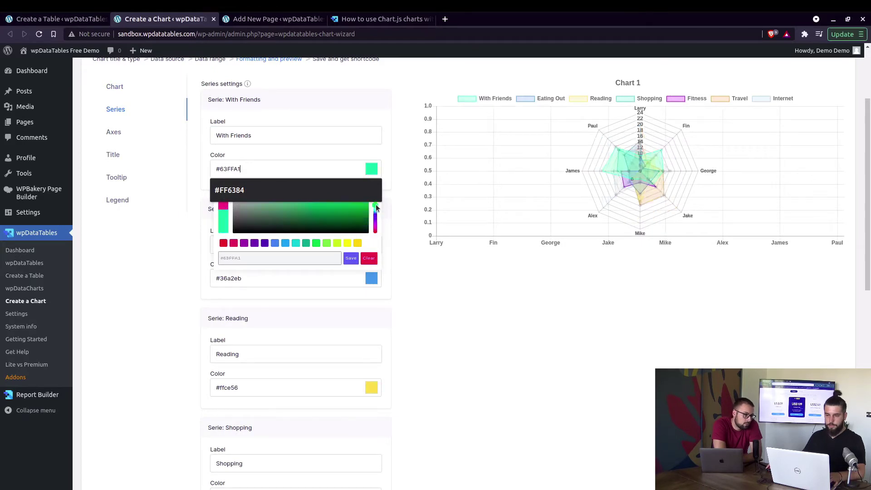
click(351, 258)
Change the Reading series colour to red #E62020.
scroll(270, 335, down, 2)
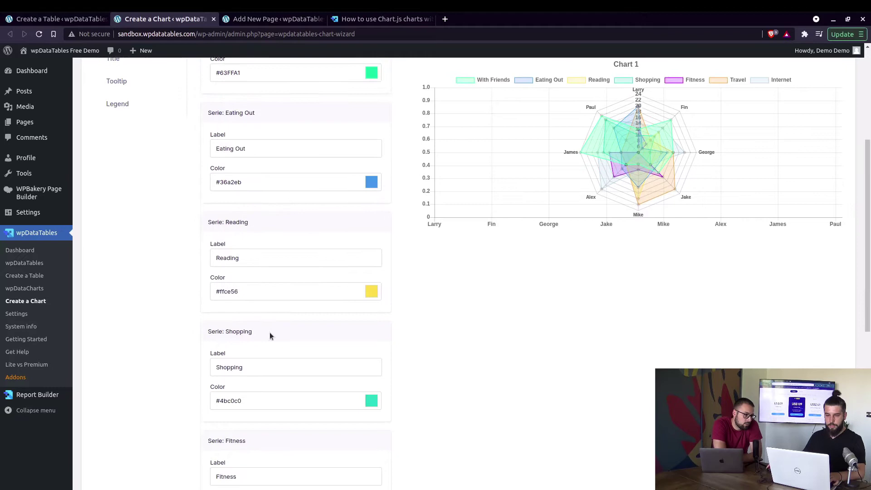
click(289, 291)
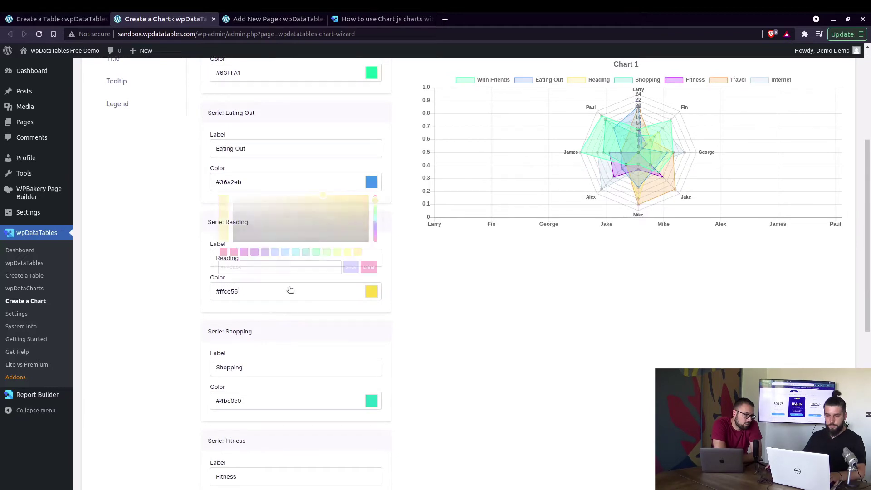
drag(375, 202, 378, 189)
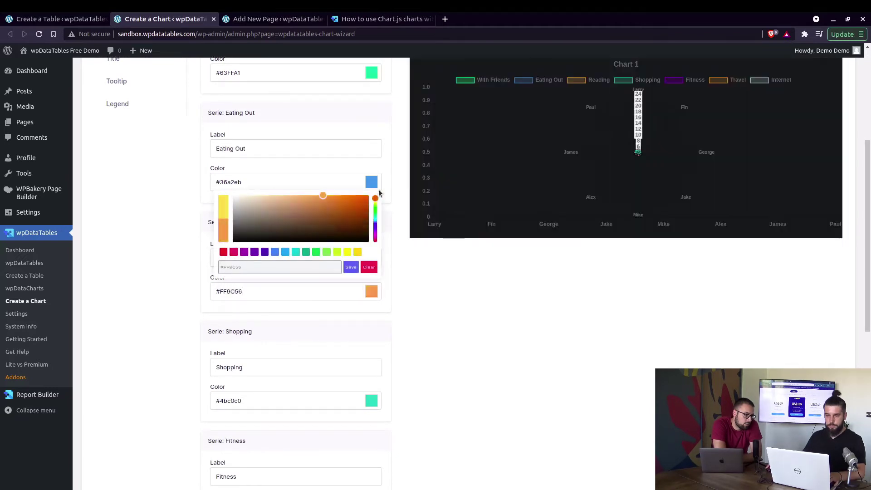
click(334, 200)
click(350, 200)
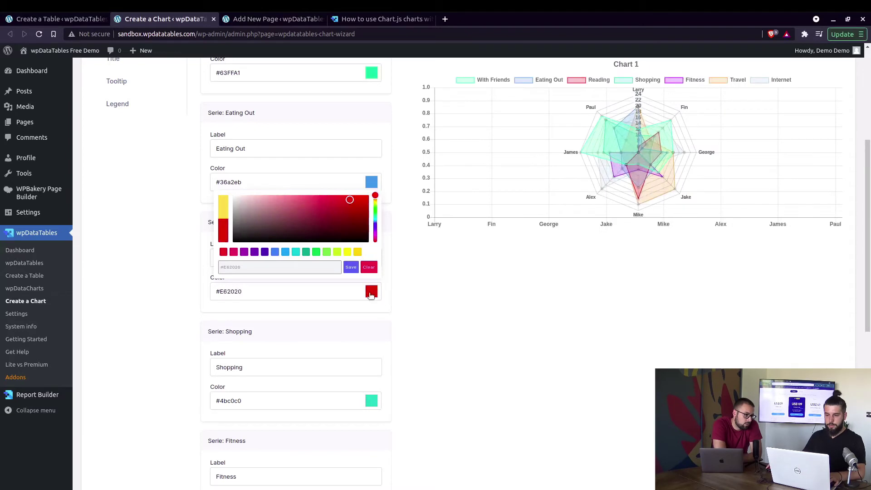
click(351, 267)
scroll(483, 298, up, 4)
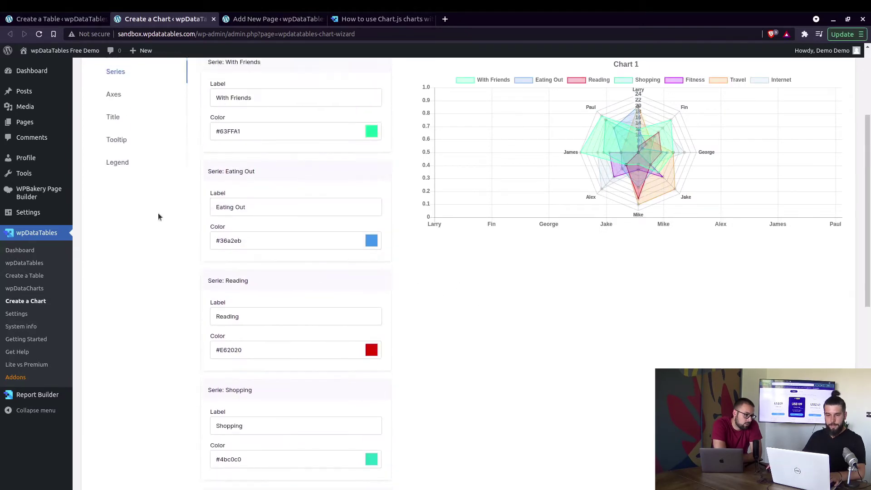
In the Axes settings, leave the axis label empty and turn the grid off.
click(130, 181)
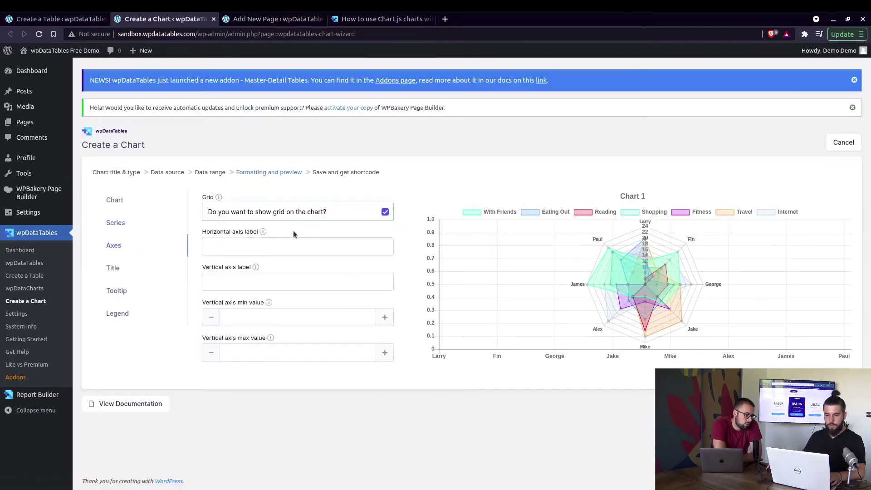
click(288, 242)
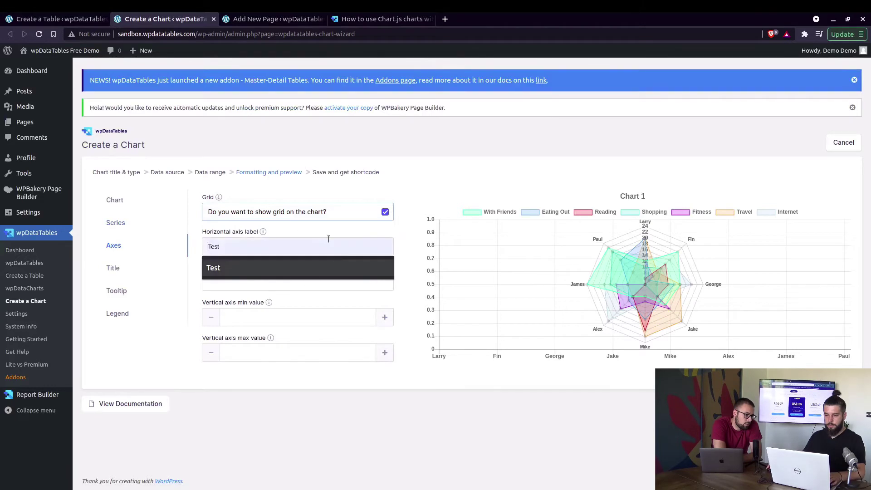
click(295, 266)
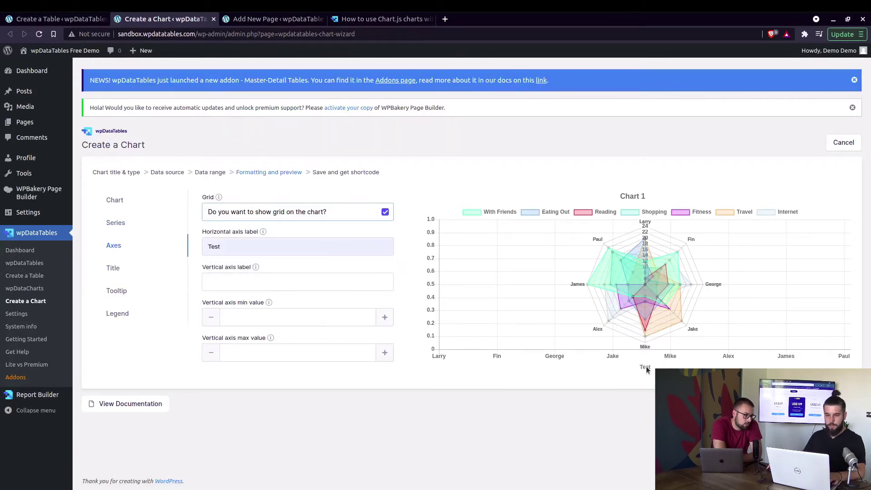
double_click(238, 246)
key(BackSpace)
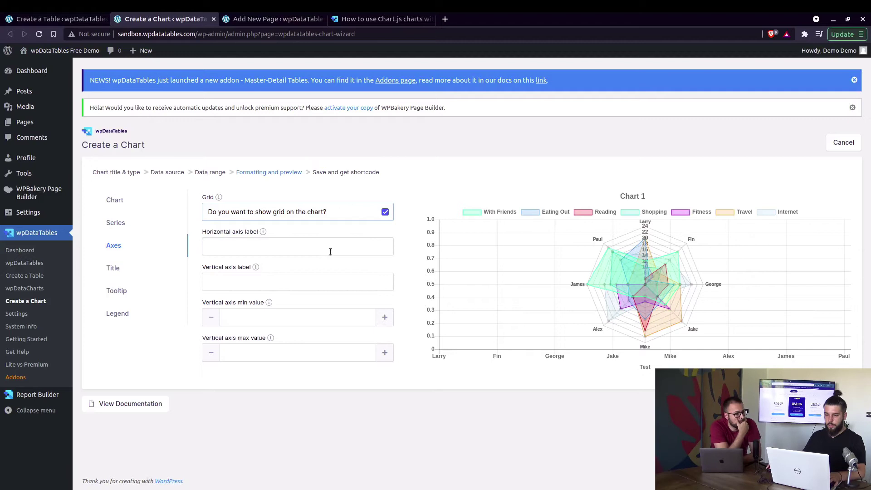
click(385, 212)
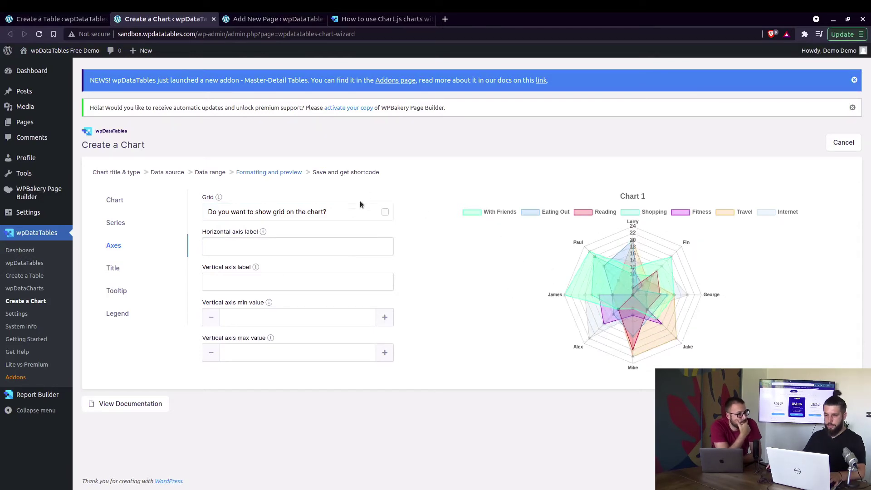
click(385, 213)
click(385, 212)
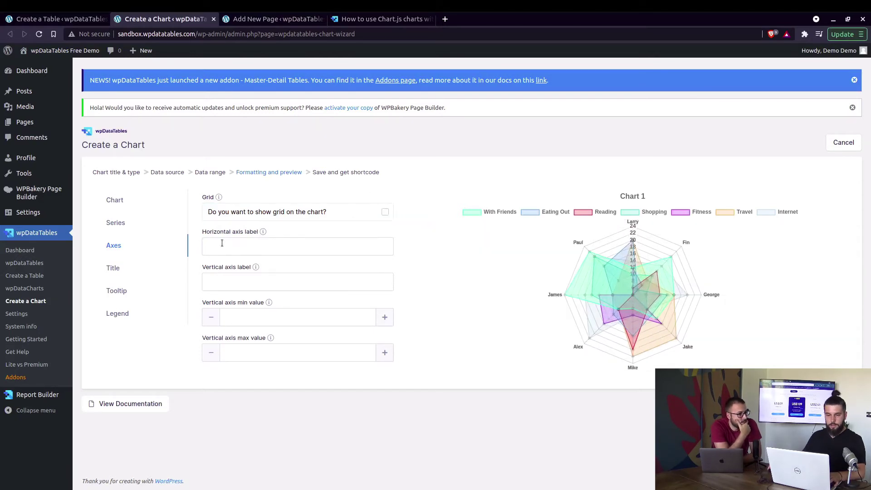
Keep the Chart 1 title shown and save the chart to get shortcode [wpdatachart id=7].
click(113, 269)
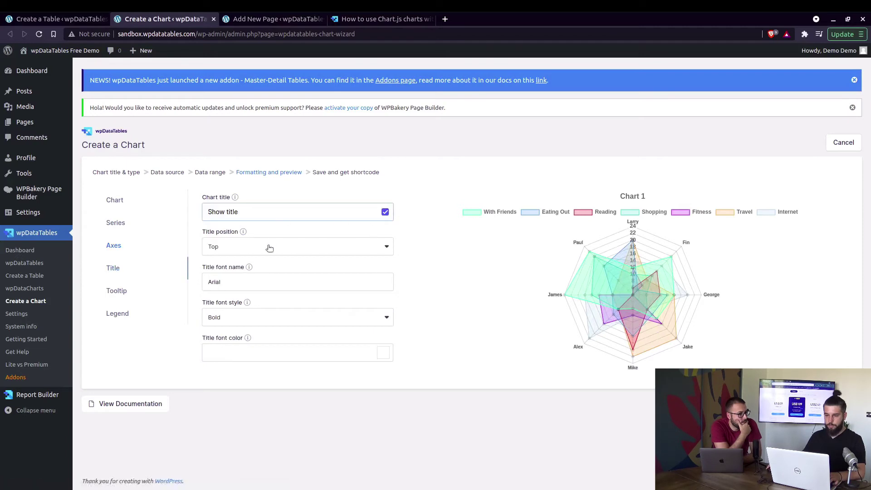
click(385, 213)
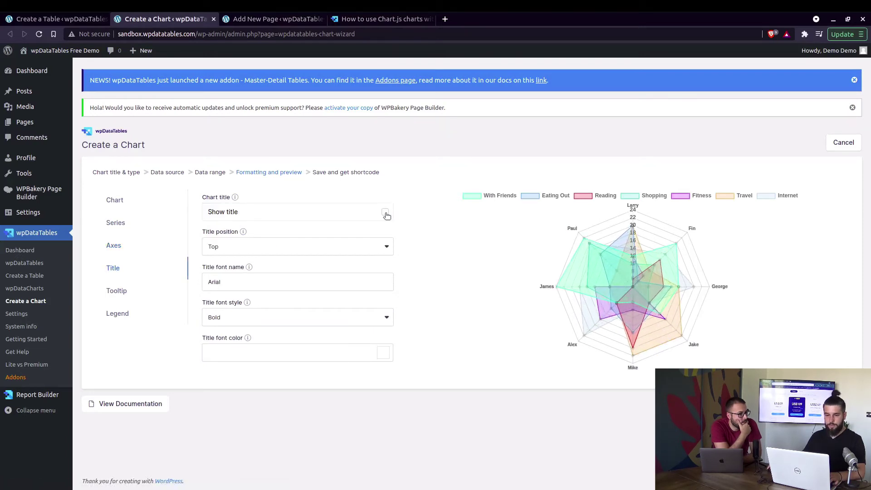
click(385, 213)
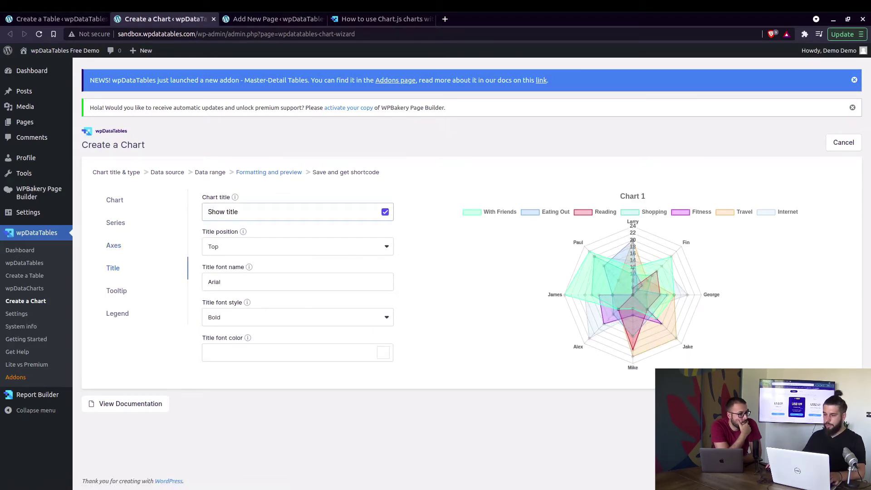
click(834, 404)
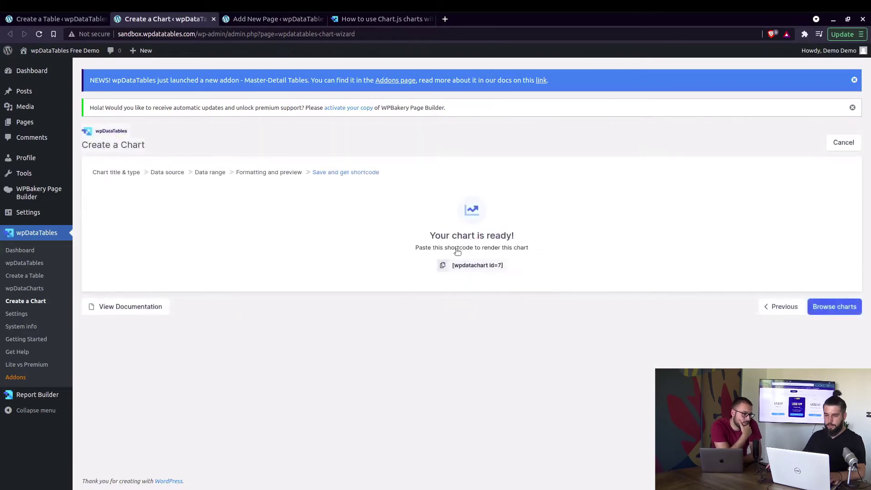
Copy the [wpdatachart id=7] shortcode and try pasting it into the ChartsJS page body, then undo.
click(467, 265)
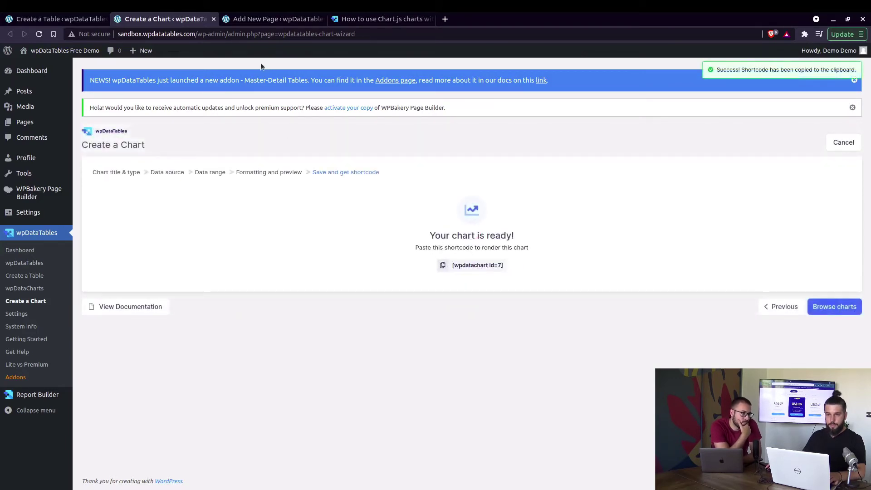
click(260, 24)
click(208, 275)
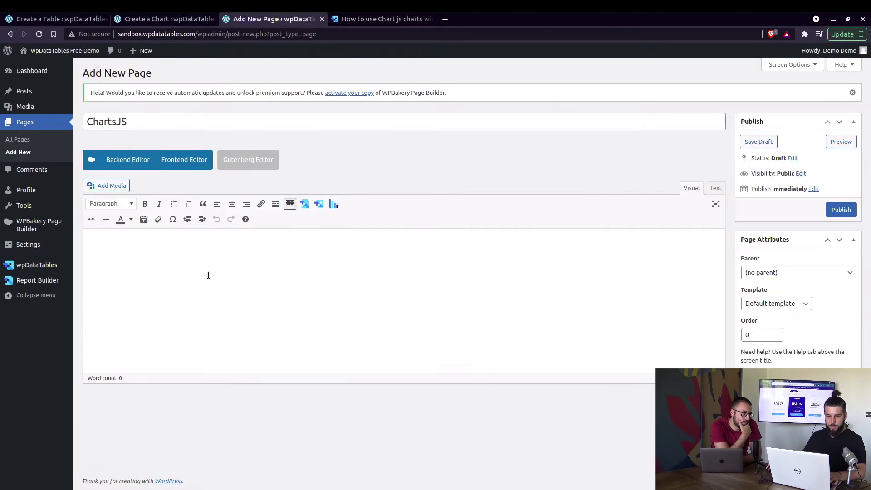
key(ctrl+v)
key(ctrl+z)
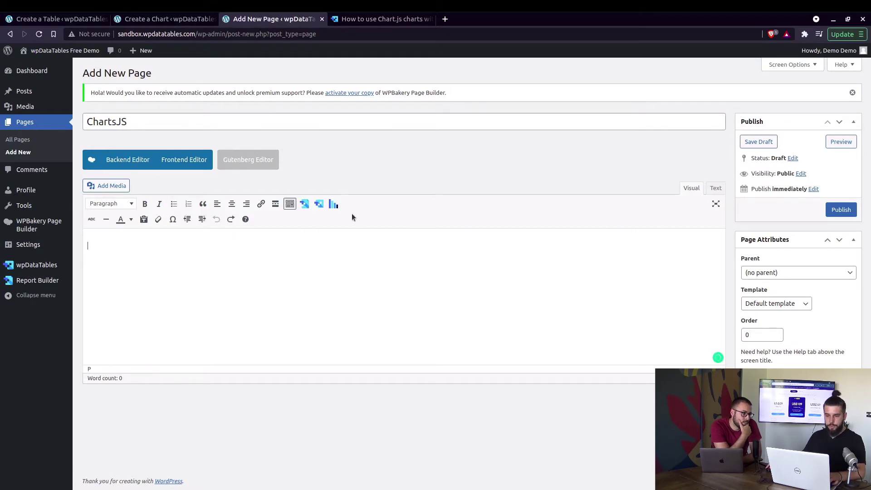
Open the Report Builder insert dialog and close it without choosing a report.
click(293, 205)
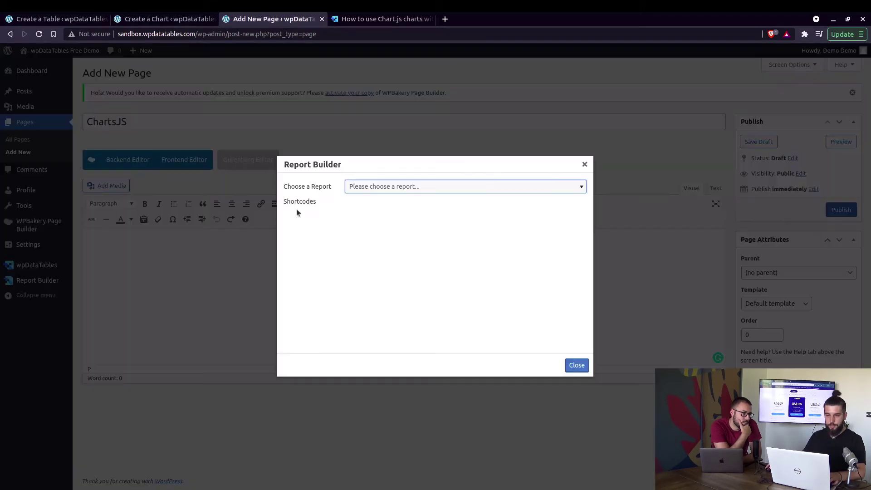
click(366, 191)
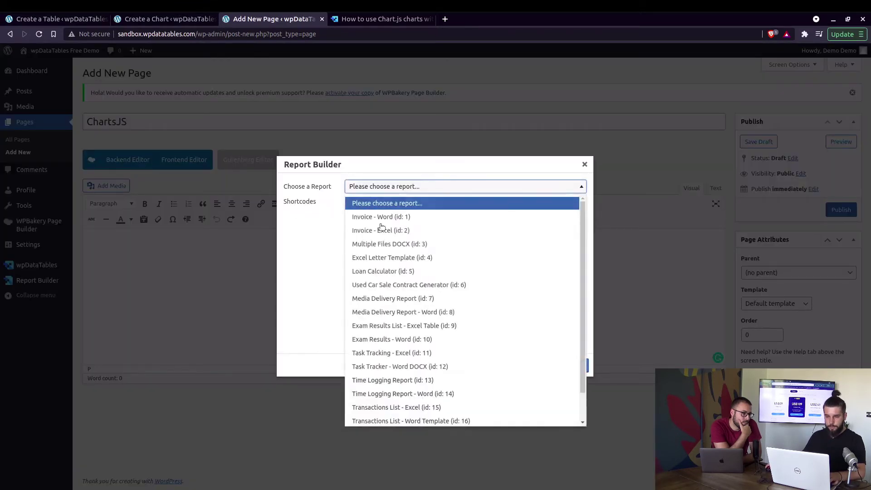
click(301, 203)
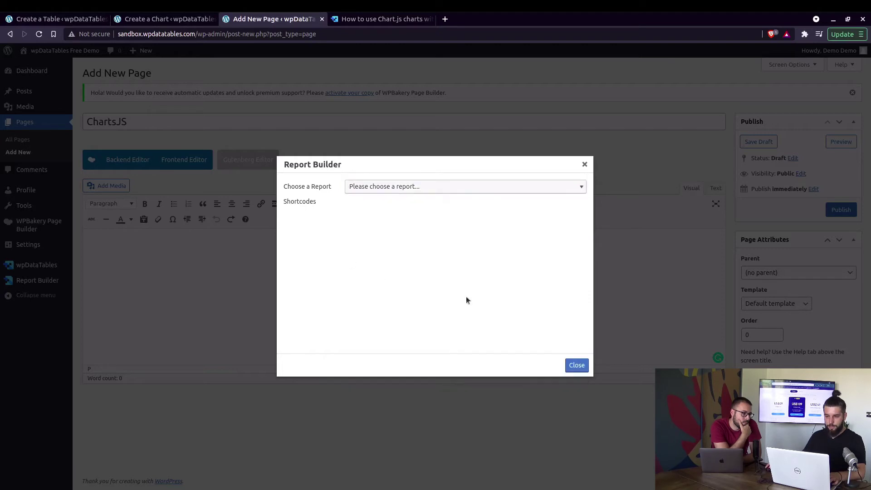
click(585, 164)
Insert Chart 1 (id: 7) into the page through the Insert wpDataChart dialog.
click(335, 205)
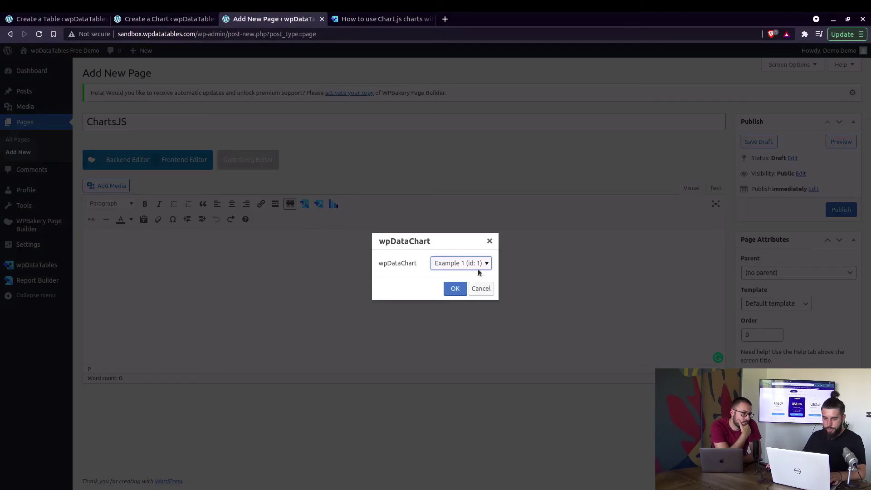
click(477, 267)
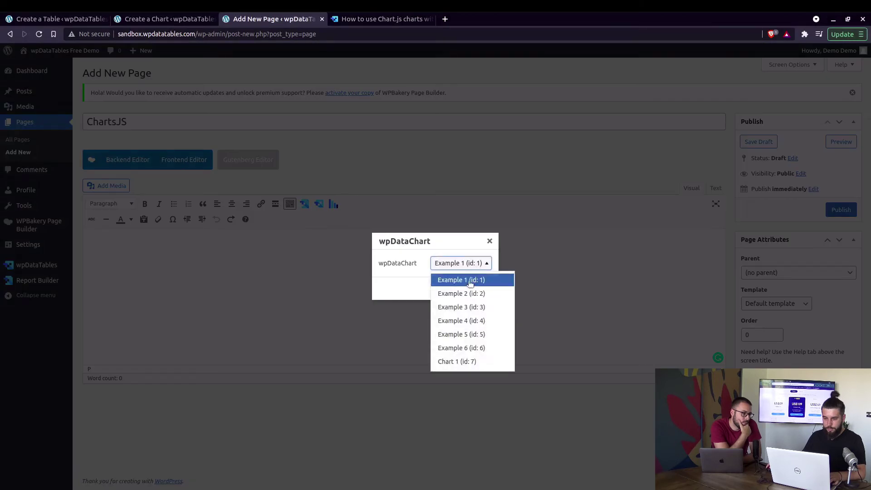
click(461, 359)
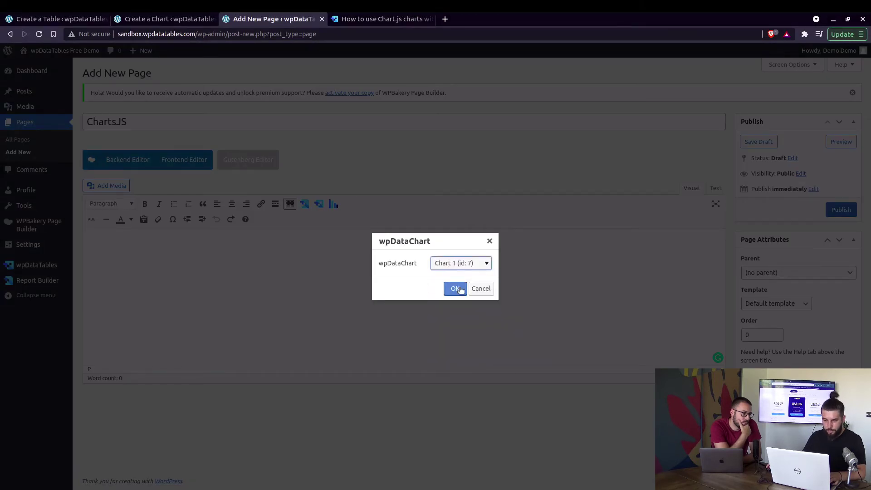
click(456, 289)
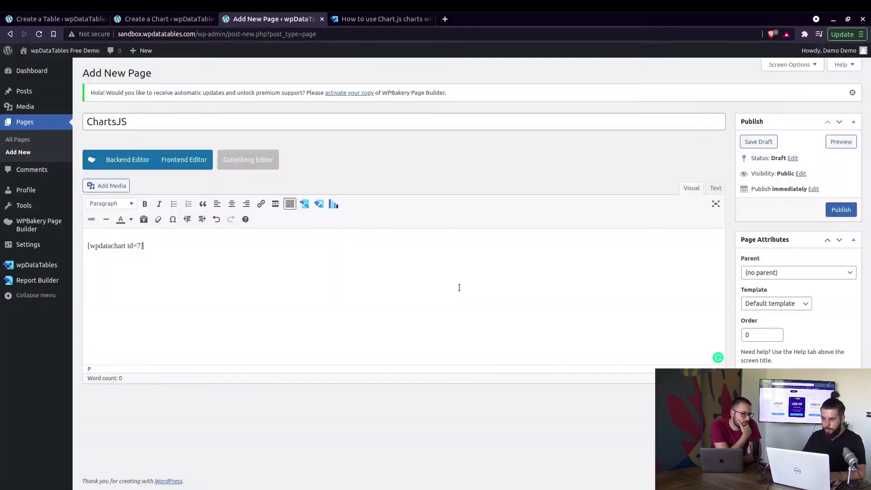
Publish the ChartsJS page and view the live page with the radar chart.
click(833, 213)
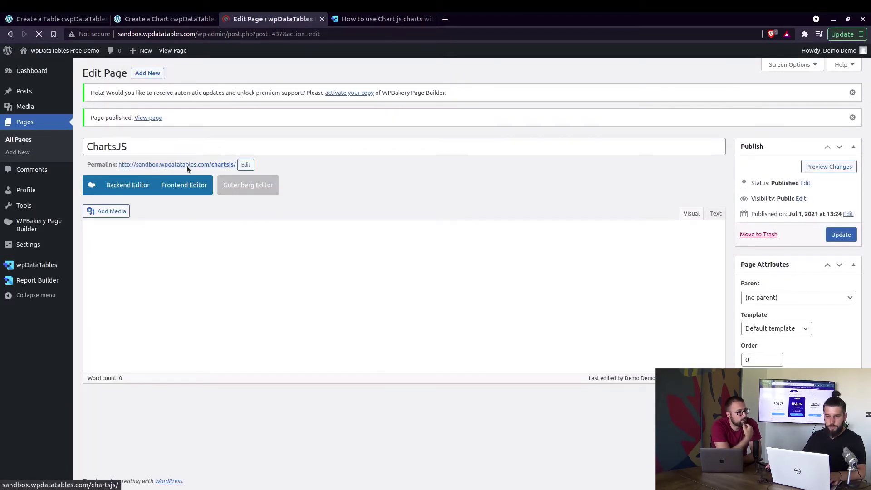
middle_click(187, 165)
click(348, 20)
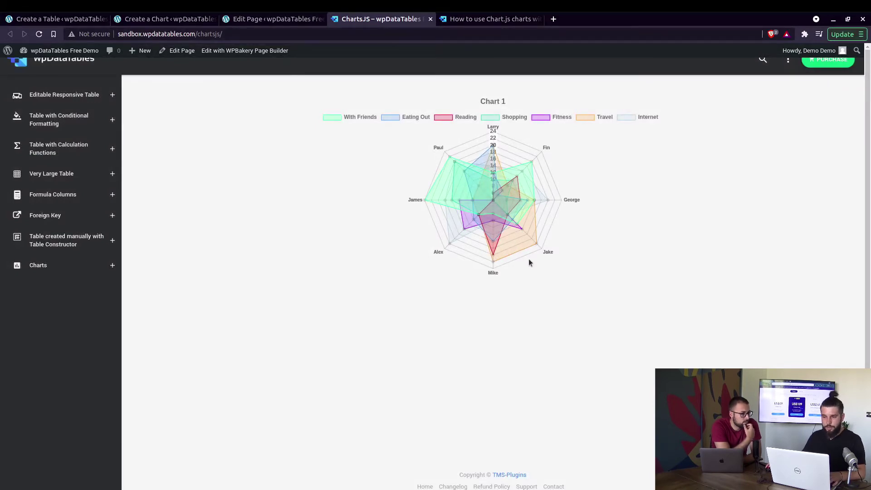
Start a new chart with the Chart.js render engine and Area chart type.
click(159, 18)
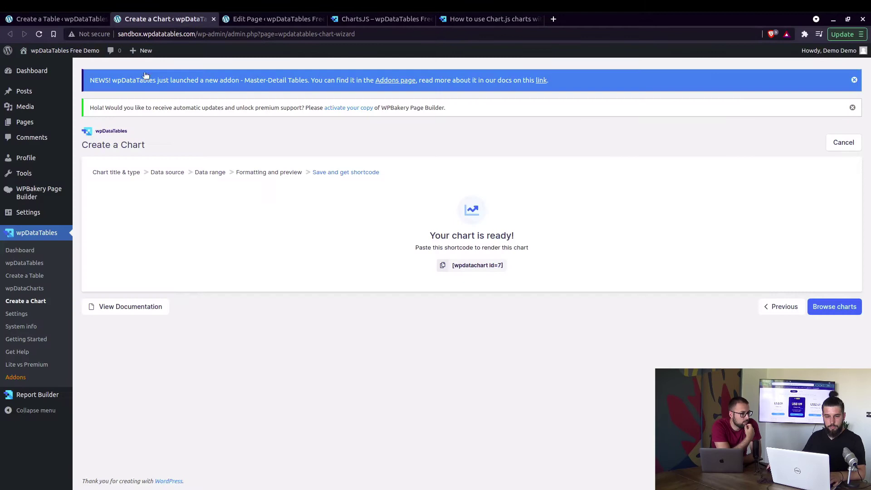
click(27, 301)
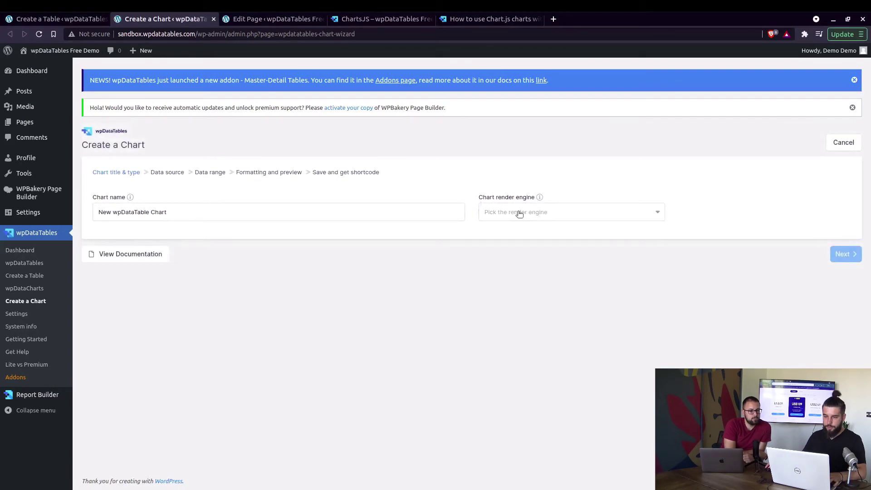
click(520, 213)
click(504, 271)
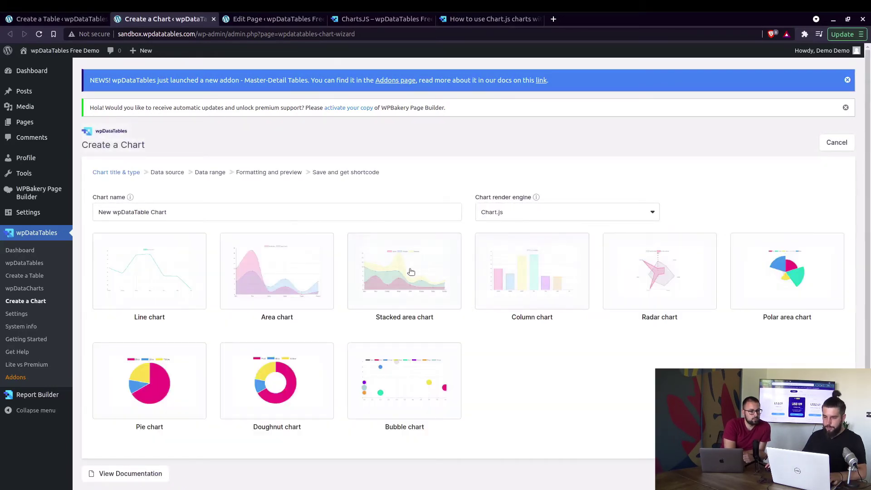
click(332, 281)
scroll(557, 350, down, 1)
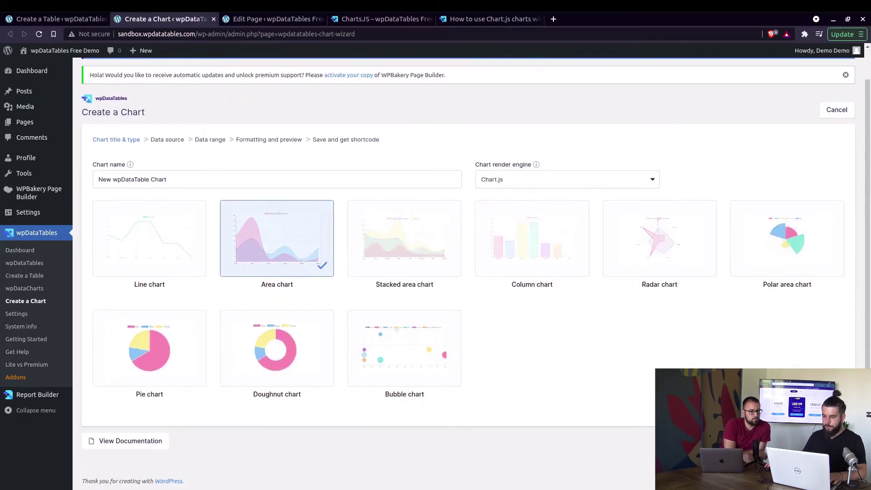
click(839, 440)
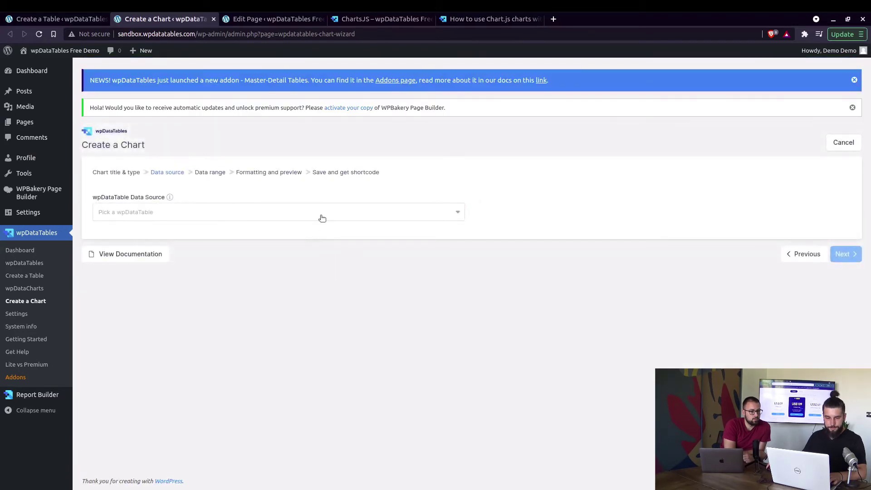
Feed it from the Time Spent in Holiday Season table with its numeric columns, then preview.
click(321, 218)
scroll(153, 446, down, 3)
click(153, 448)
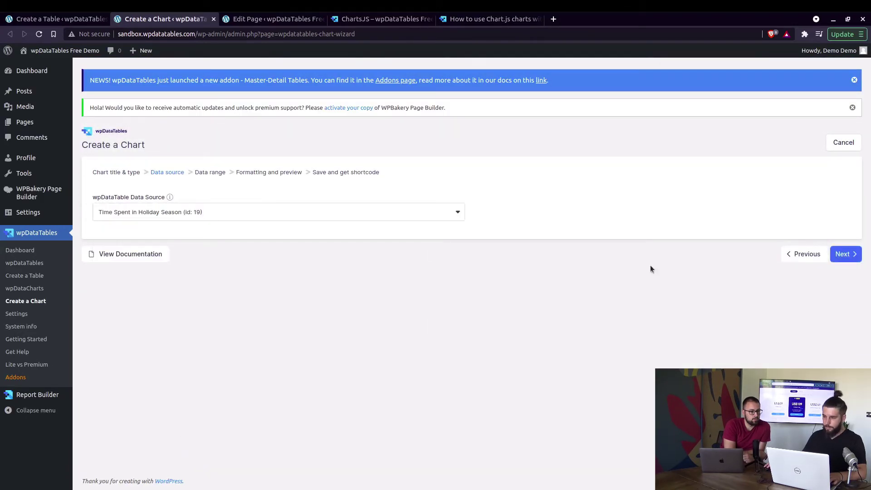
click(844, 255)
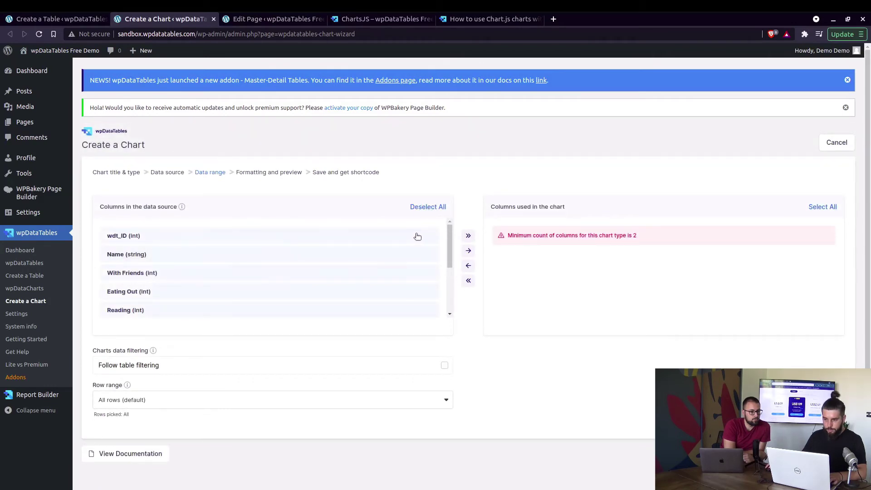
drag(451, 246, 390, 328)
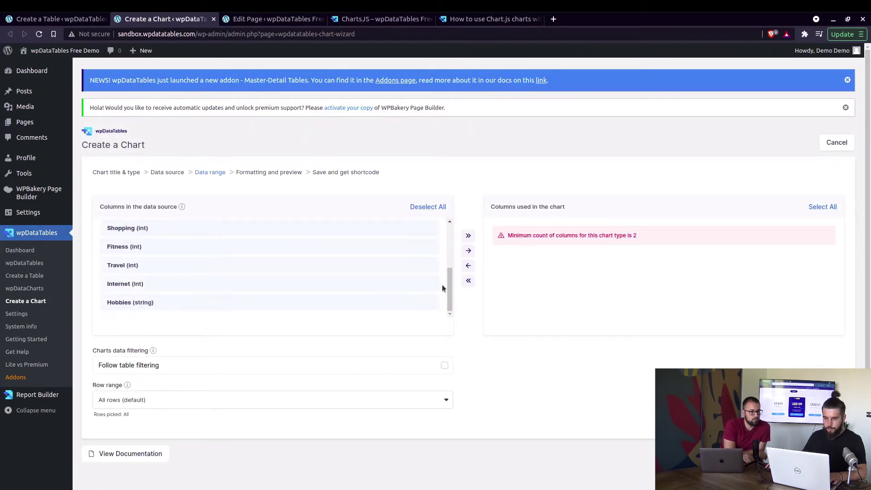
click(463, 253)
scroll(585, 282, down, 4)
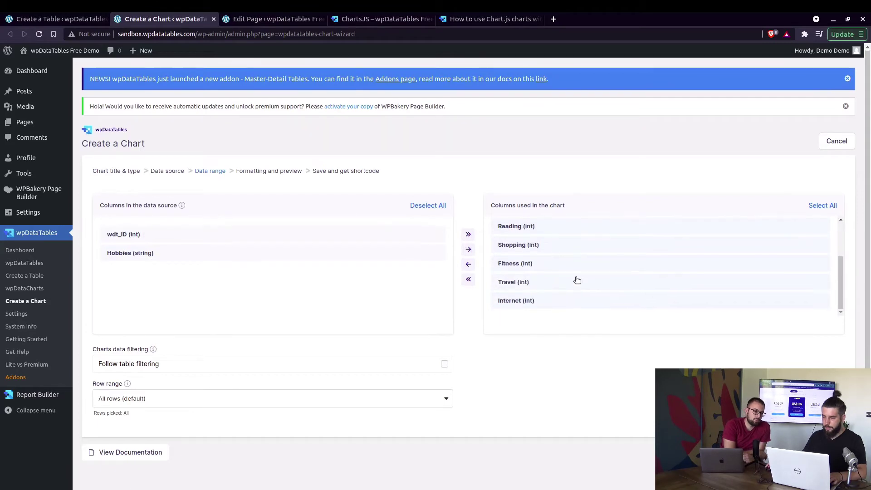
click(839, 411)
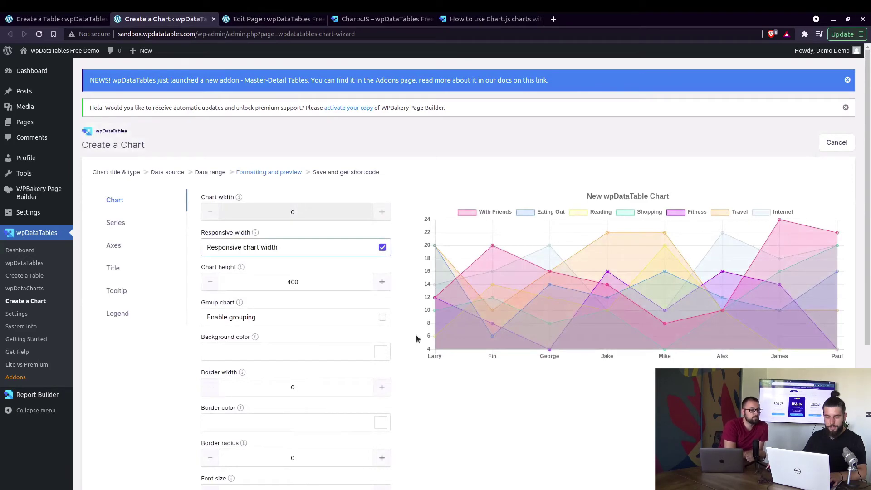
Review the Series, Axes, Title, Tooltip, Legend and Chart settings of the area chart.
scroll(416, 339, down, 2)
click(116, 176)
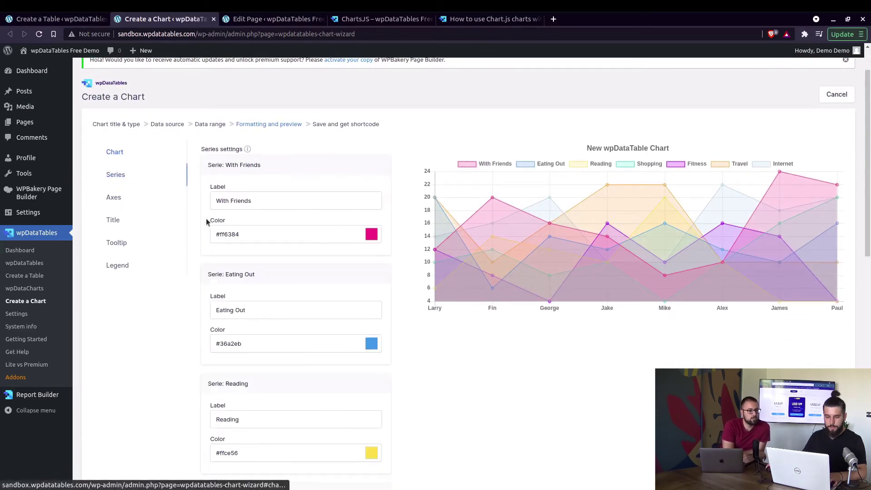
scroll(288, 243, down, 4)
scroll(309, 270, up, 3)
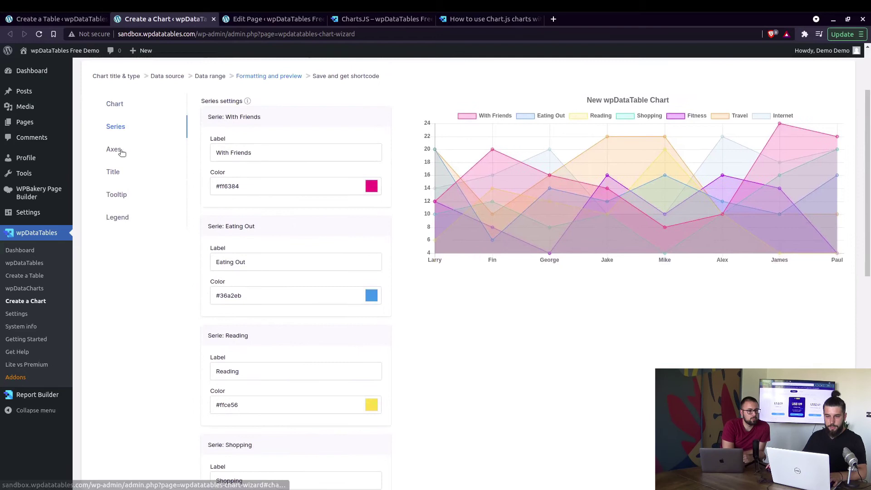
click(122, 152)
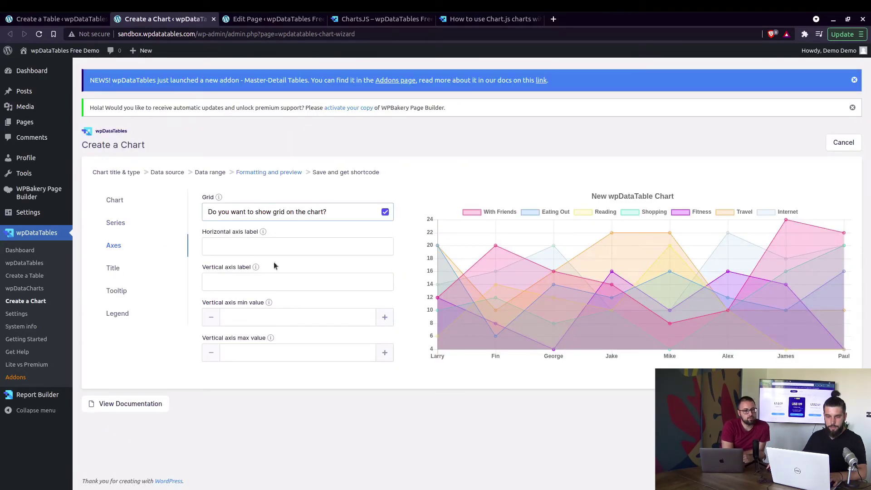
click(125, 268)
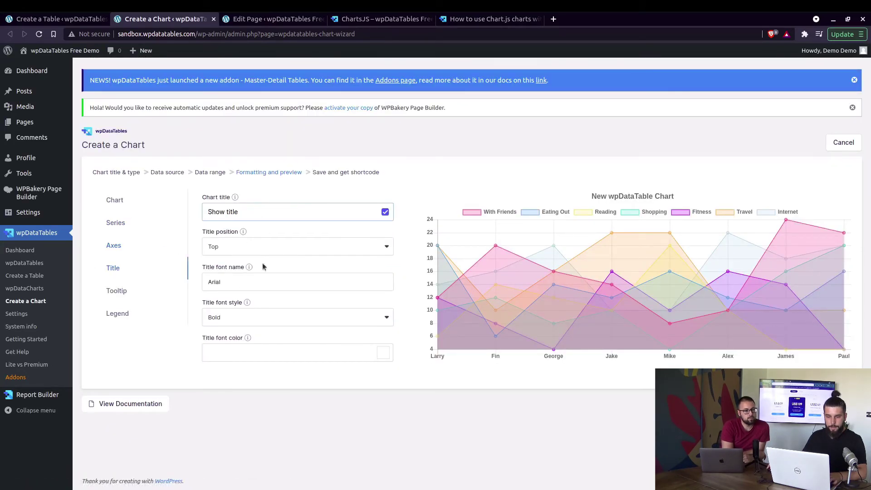
click(118, 291)
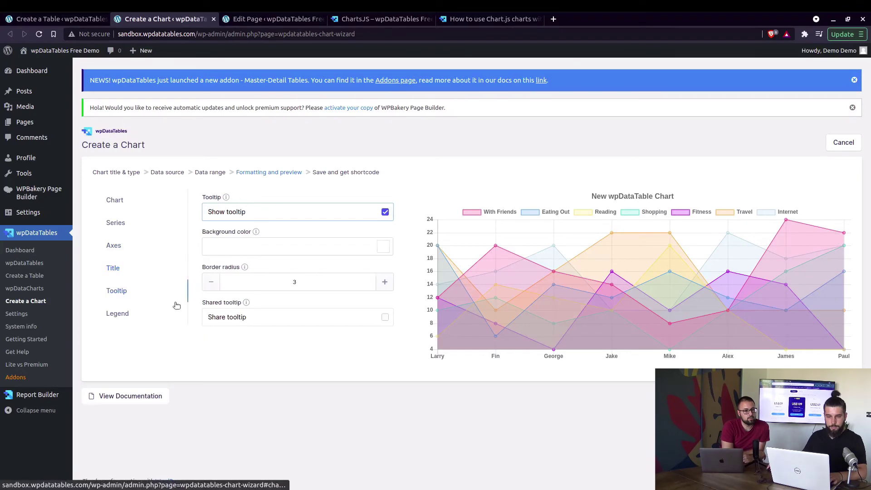
click(118, 317)
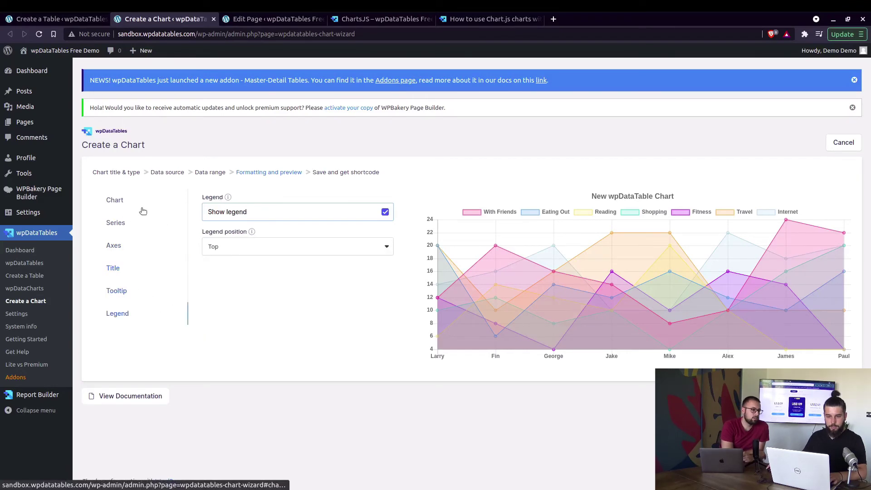
click(123, 207)
scroll(393, 295, down, 4)
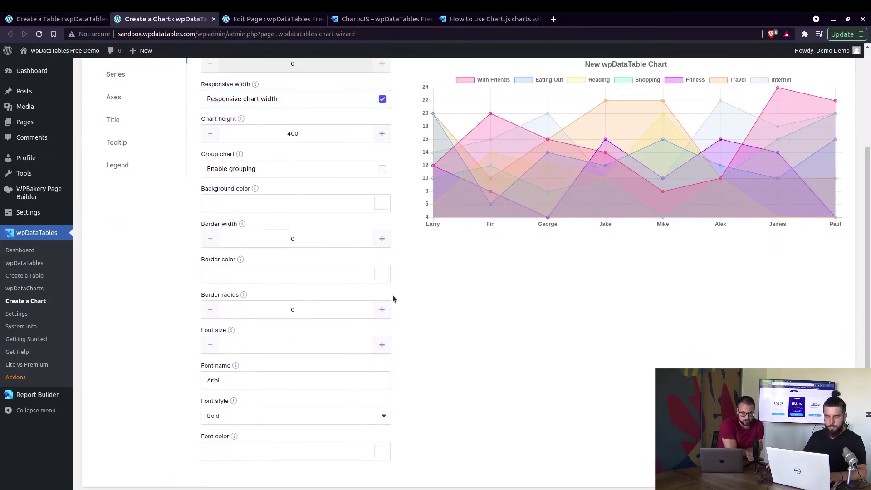
scroll(390, 305, up, 3)
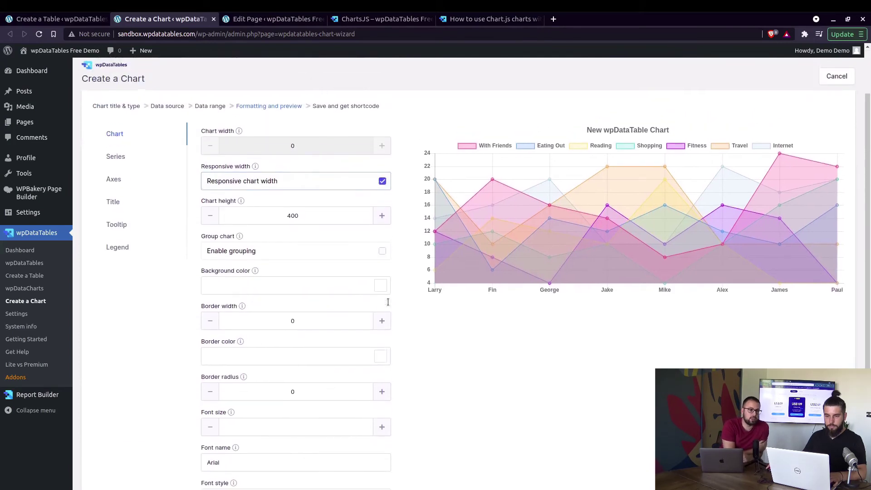
Turn on 'Check for smoothed lines' under Curve type.
click(127, 157)
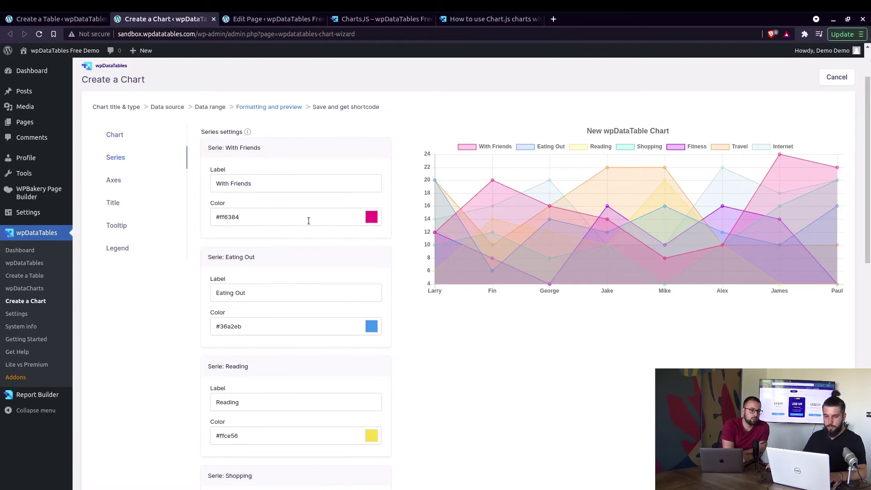
scroll(307, 220, down, 4)
scroll(307, 227, down, 7)
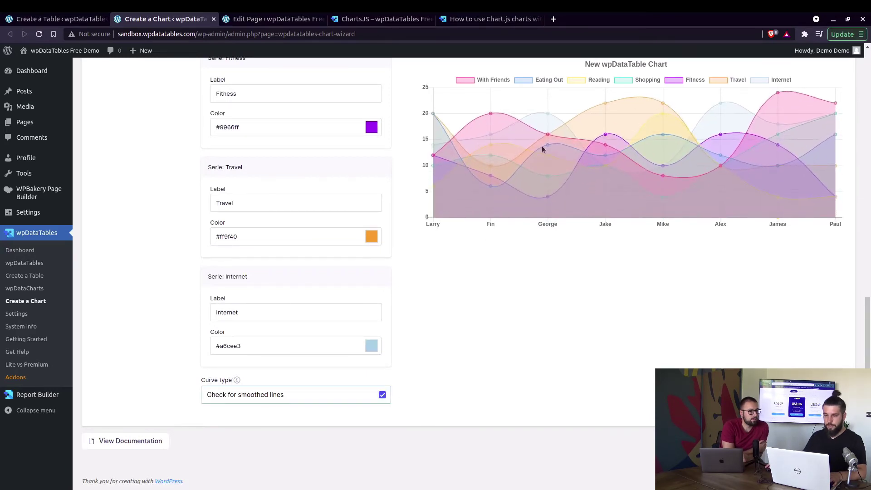
click(393, 398)
click(385, 396)
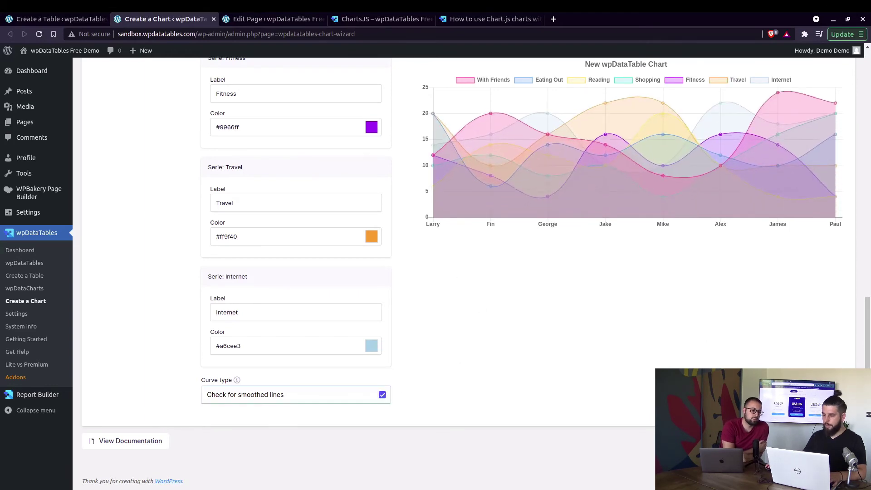
Save the area chart and add its [wpdatachart id=8] shortcode to the ChartsJS page, then update.
click(835, 441)
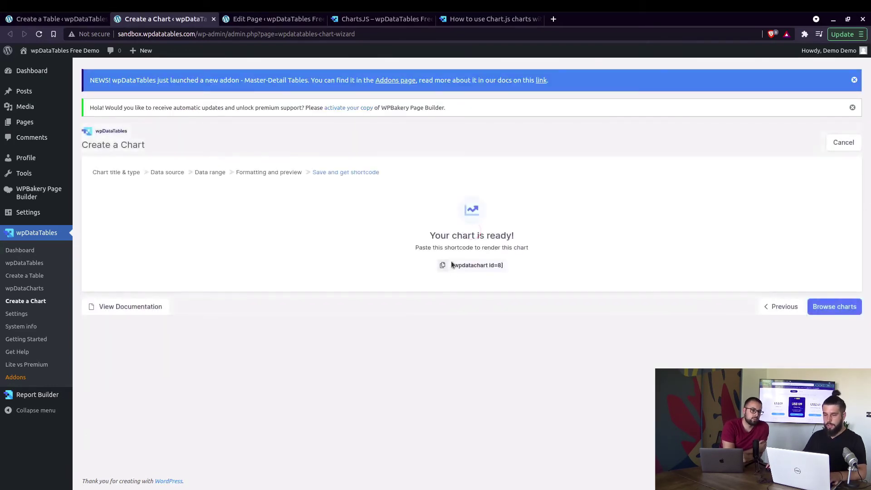
click(442, 266)
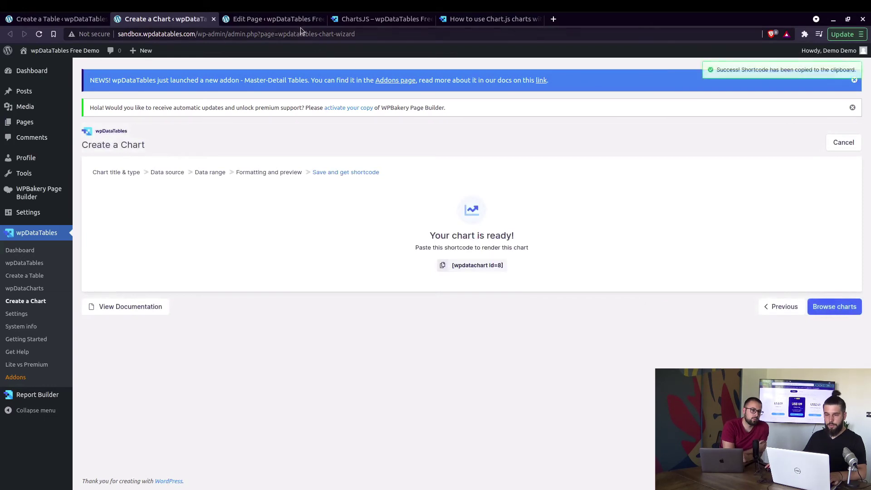
click(287, 20)
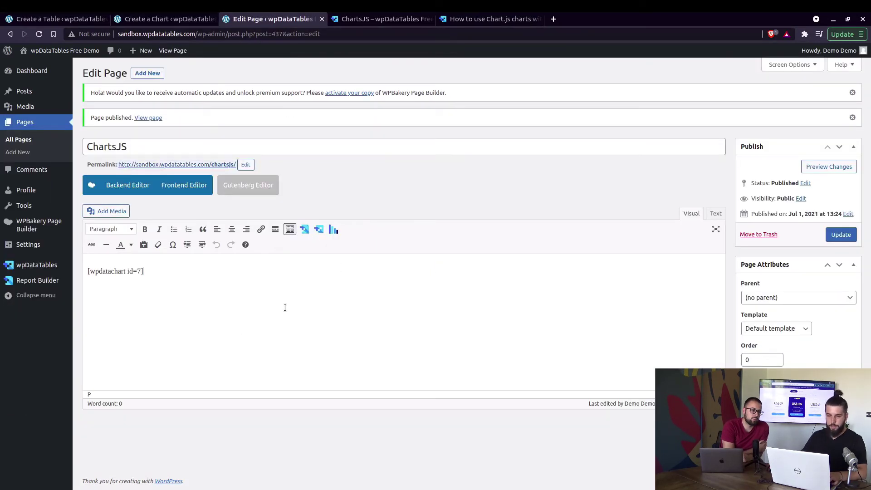
click(841, 235)
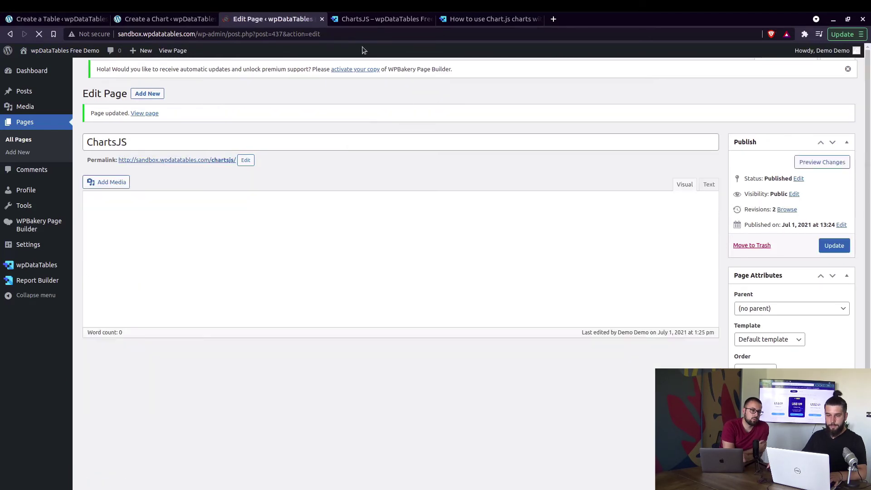
View the published ChartsJS page showing both charts, then return to the editor.
click(208, 165)
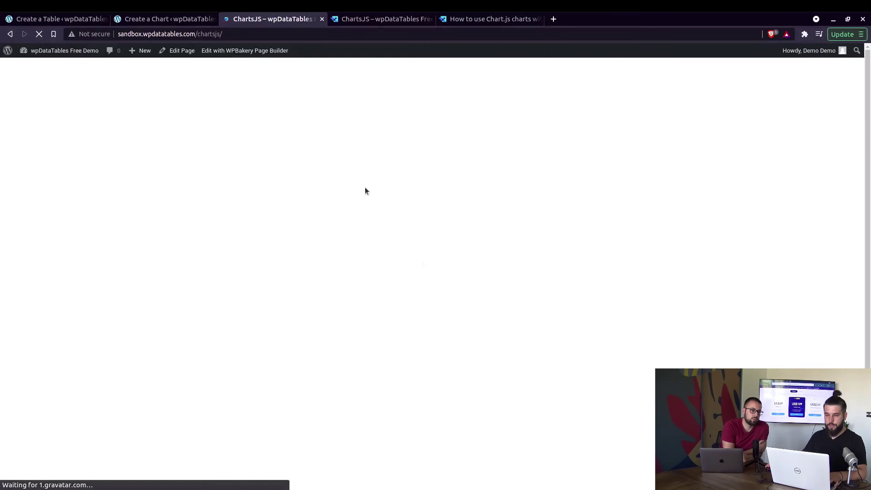
scroll(547, 357, down, 1)
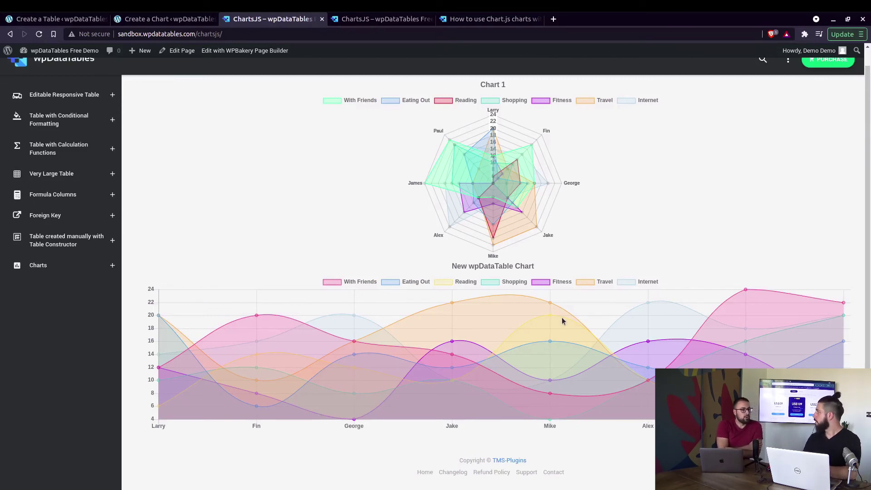
scroll(561, 321, up, 1)
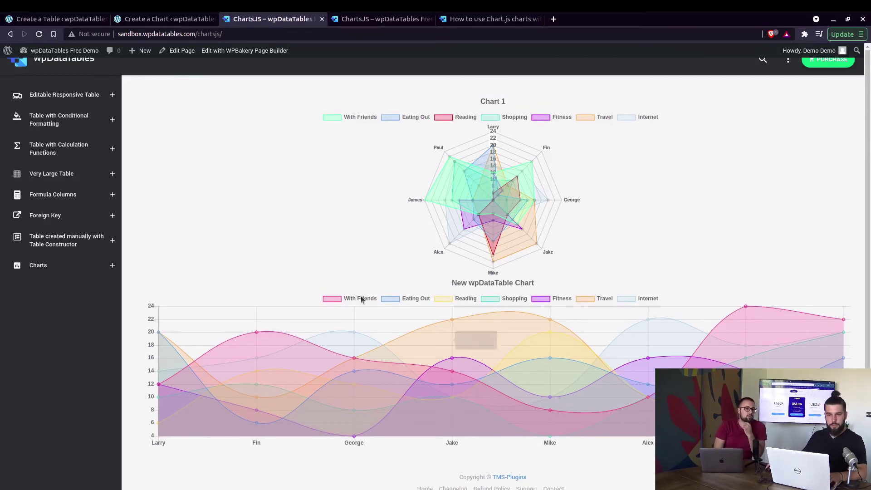
click(10, 35)
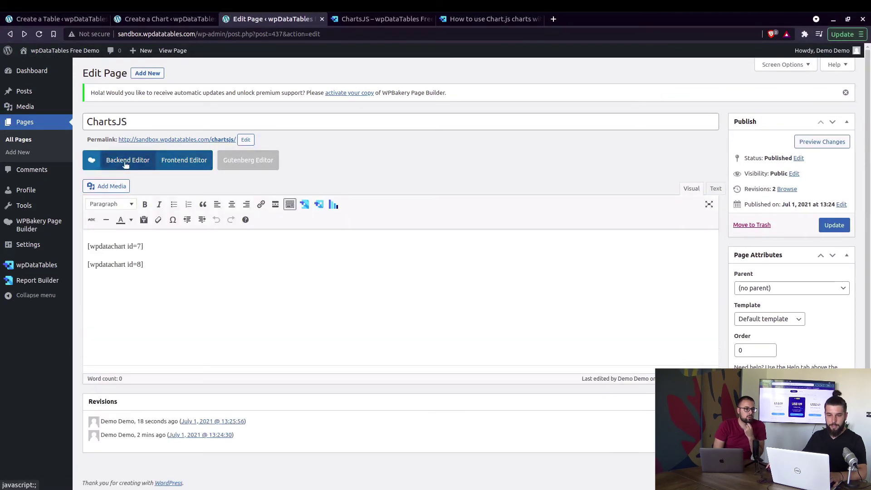
Switch the ChartsJS page editor to the WPBakery Page Builder view showing both chart elements.
click(137, 161)
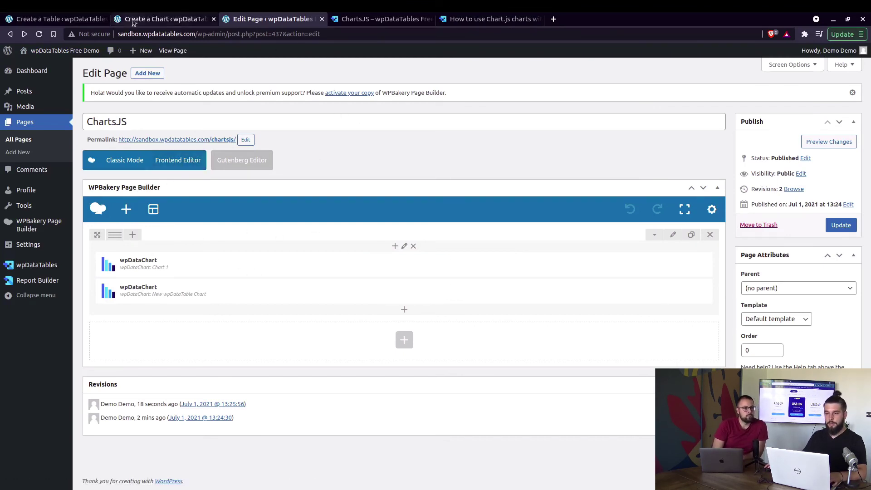
click(487, 19)
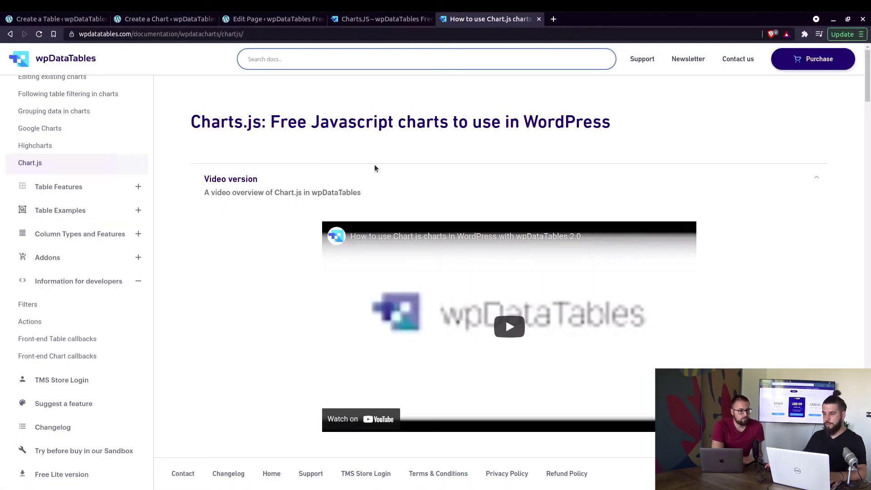
Scroll the Chart.js documentation down to the Line Chart section with the Car Depreciation example.
scroll(384, 168, down, 9)
scroll(395, 211, down, 2)
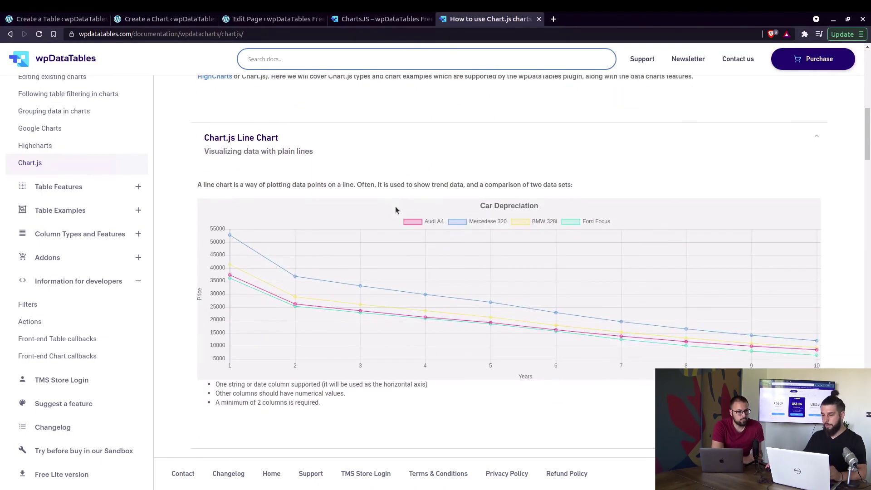